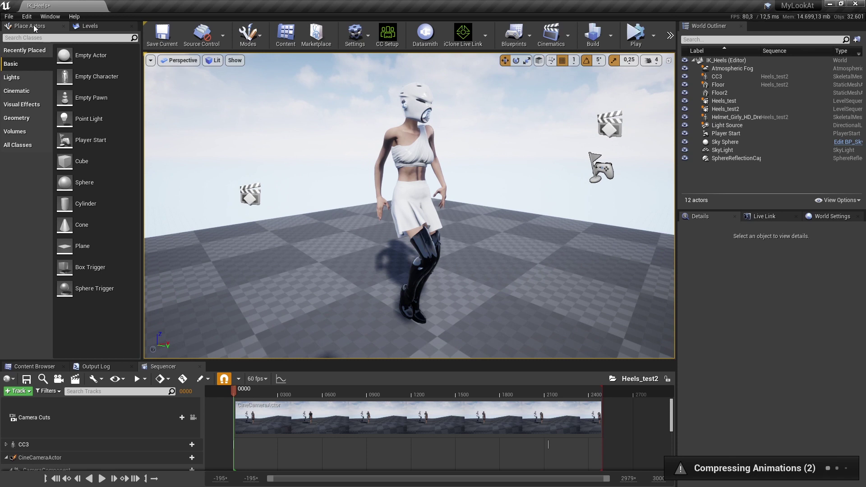
Step: Open the Edit menu in the main editor menu bar
left_click(27, 16)
Step: Tick Enabled for the Power IK plugin in Edit > Plugins, then close the Plugins window
left_click(42, 153)
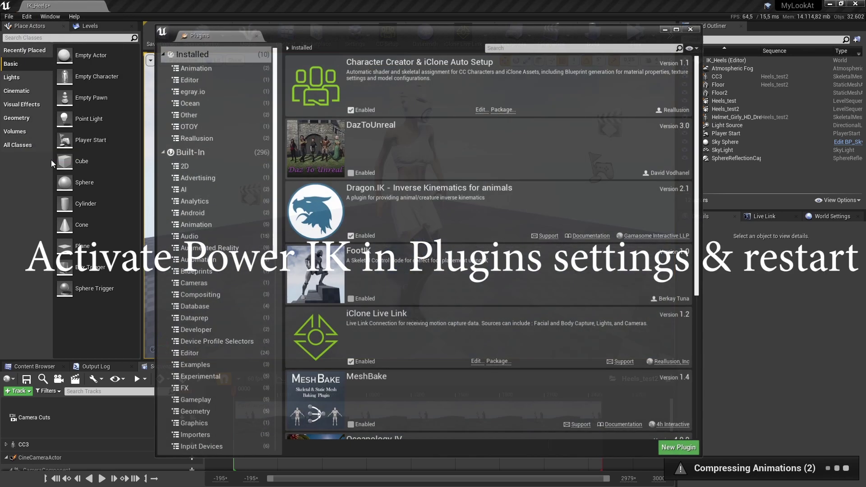
scroll(540, 220, "down", 3)
scroll(538, 220, "down", 3)
scroll(537, 222, "down", 1)
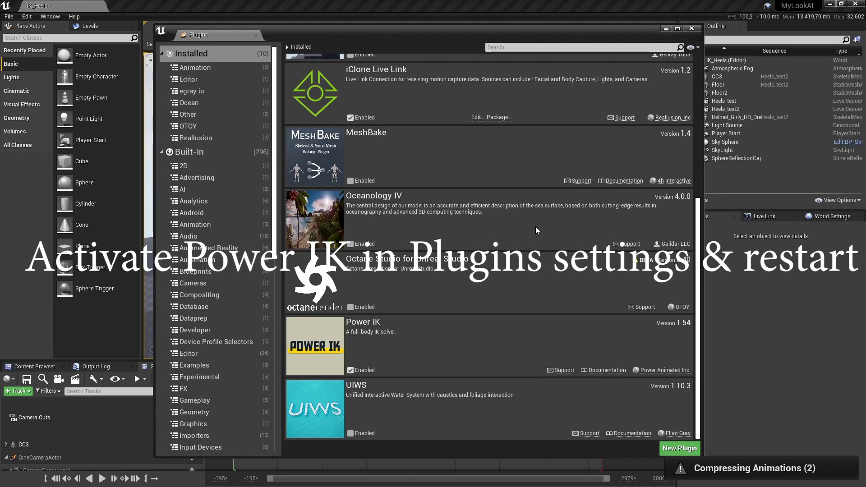
left_click(351, 370)
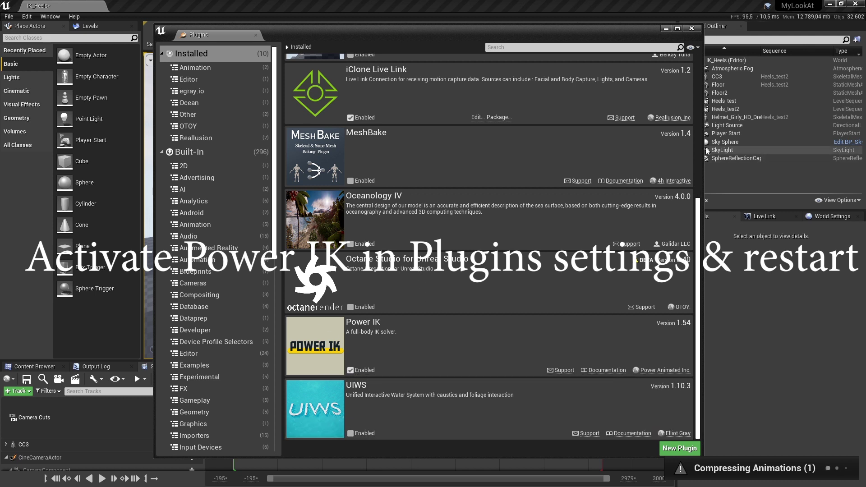
left_click(693, 28)
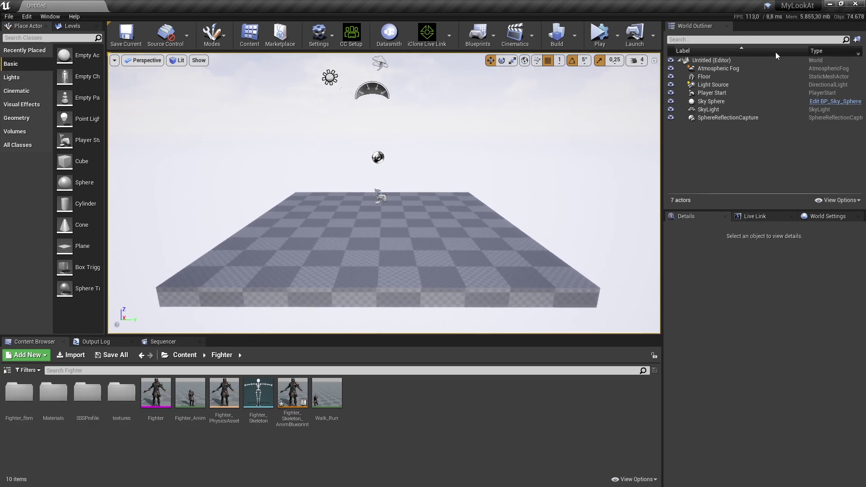
Step: Set the Light Source's mobility to Movable and drop the Fighter character into the level
left_click(722, 83)
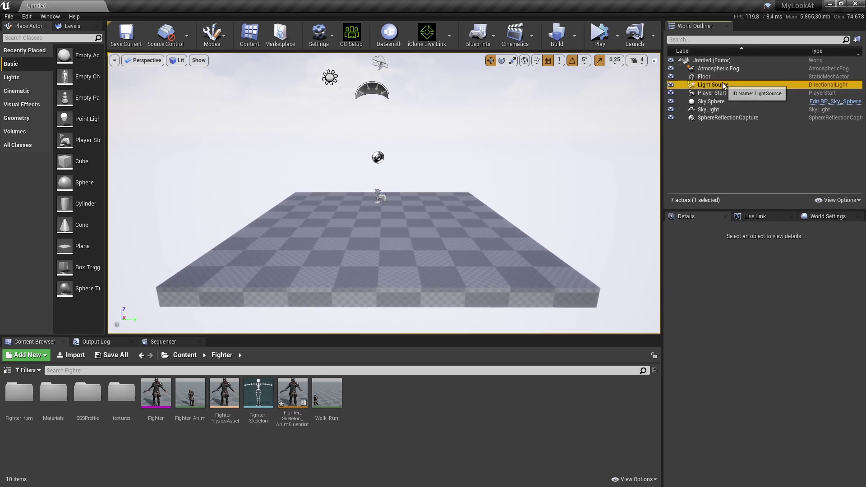
left_click(839, 362)
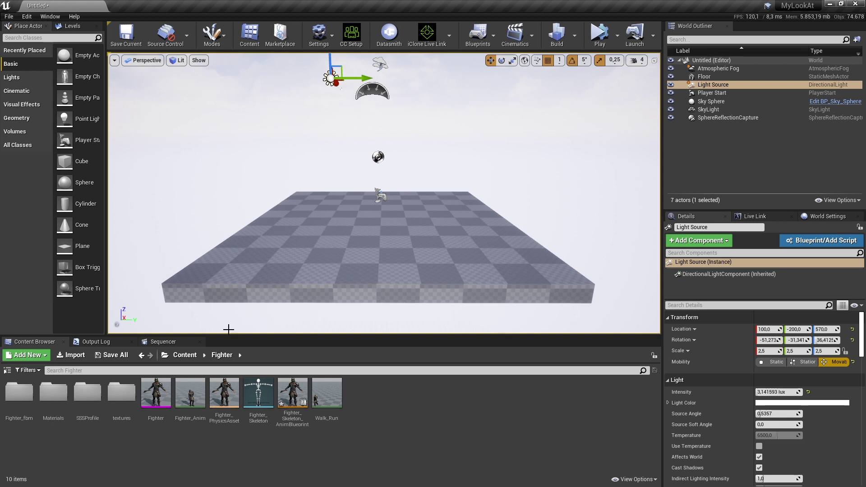
left_click_drag(155, 392, 386, 221)
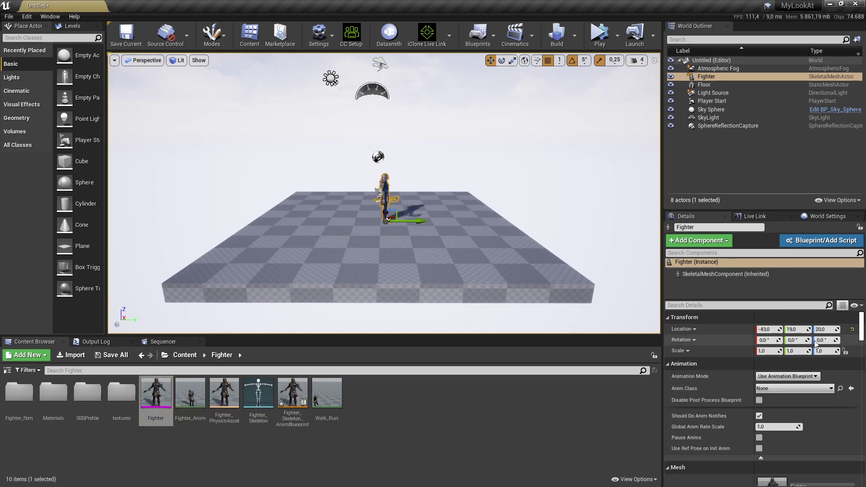
Step: Reset the Fighter to the origin and the Floor to Z 0, then move the view closer
left_click(852, 330)
left_click(729, 85)
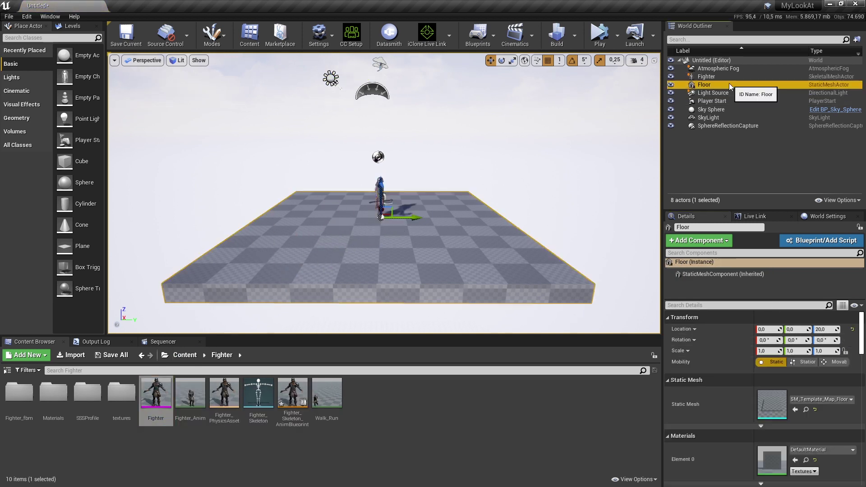
left_click(852, 330)
left_click_drag(483, 236, 479, 212)
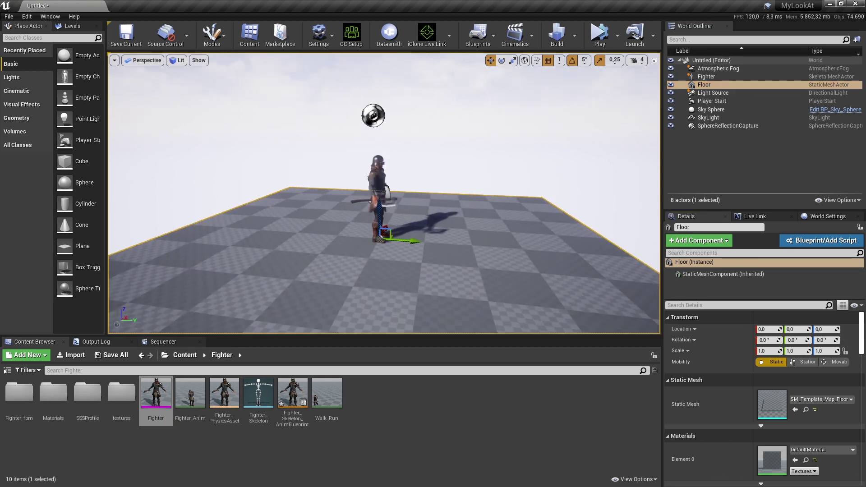
left_click_drag(488, 262, 488, 246)
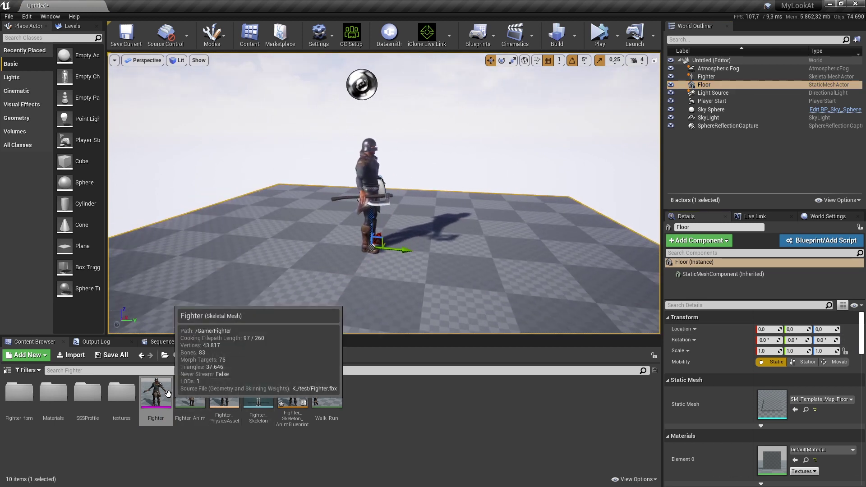
Step: Create an Anim Blueprint named testx from the Fighter asset, open it and maximize the editor
right_click(165, 395)
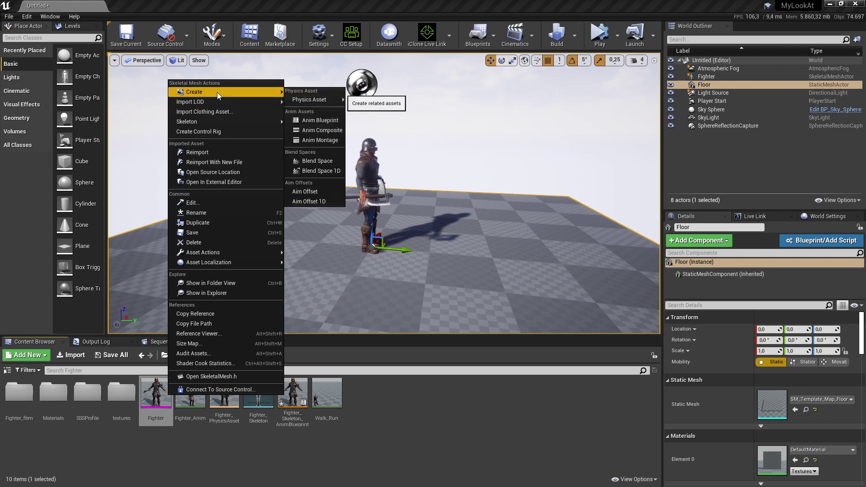
left_click(338, 118)
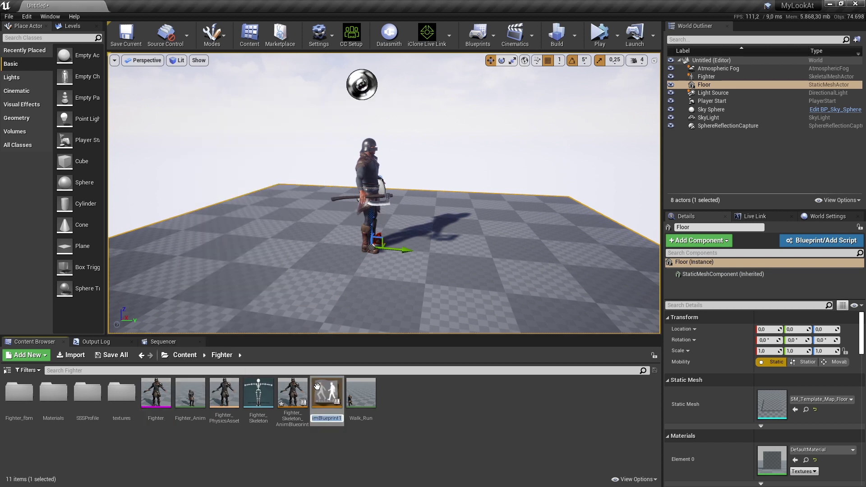
type("testx")
key("Return")
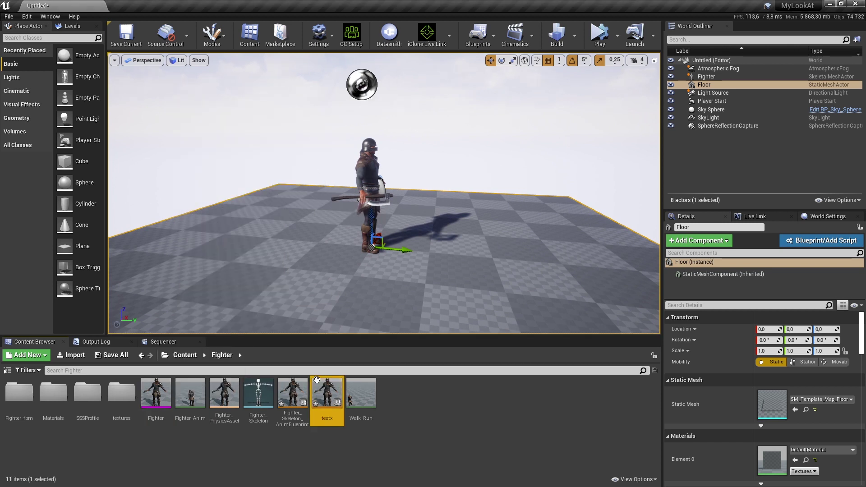
double_click(322, 392)
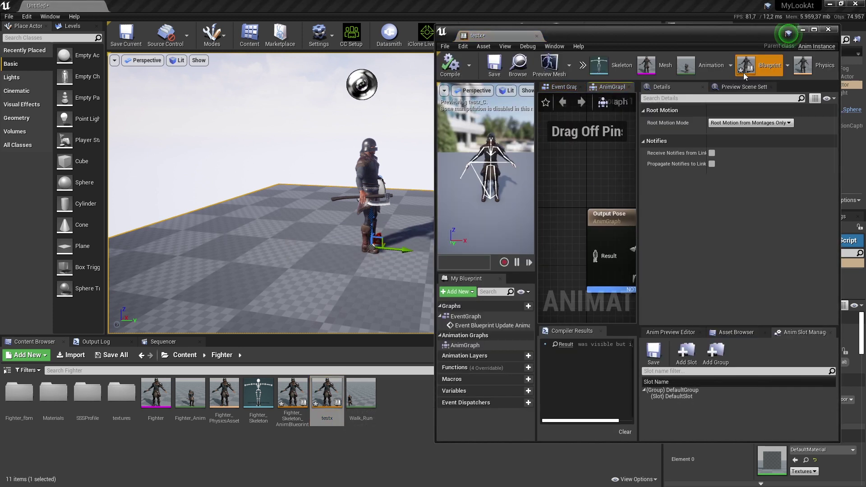
left_click(815, 30)
Step: Add a Power IK Ground node to the AnimGraph and wire it into Output Pose
left_click_drag(430, 206, 711, 206)
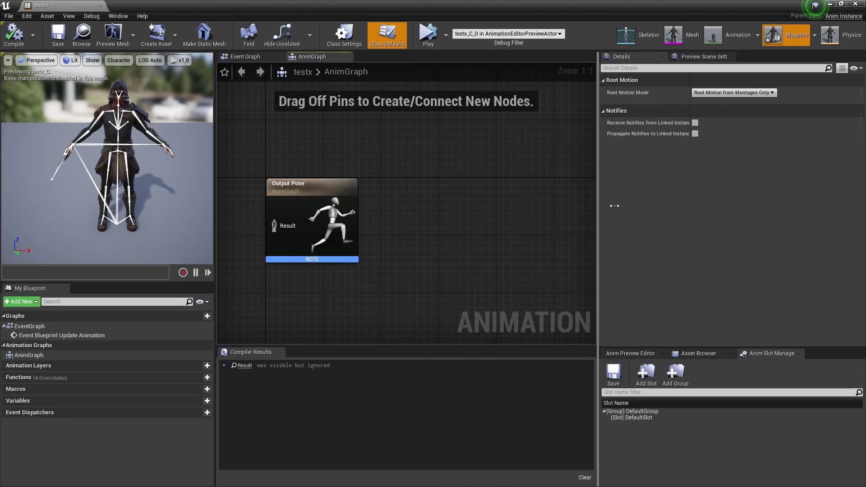
left_click_drag(343, 187, 674, 190)
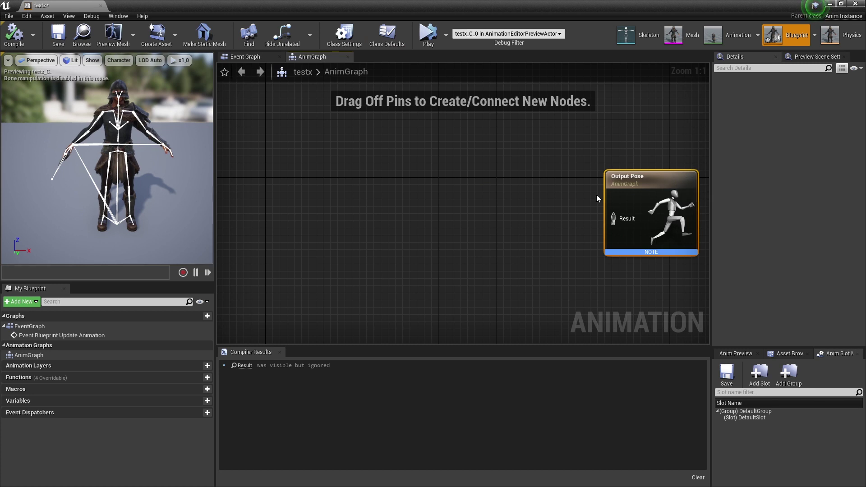
right_click(397, 208)
type("power")
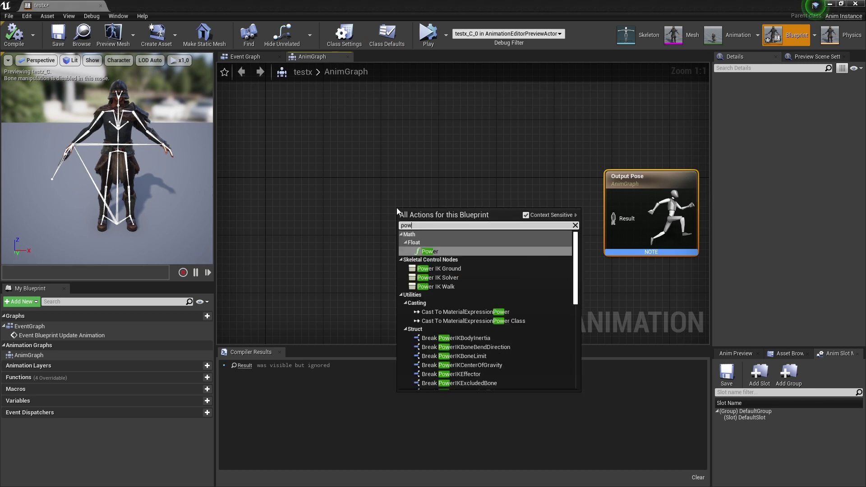
left_click(444, 264)
left_click_drag(485, 226, 614, 218)
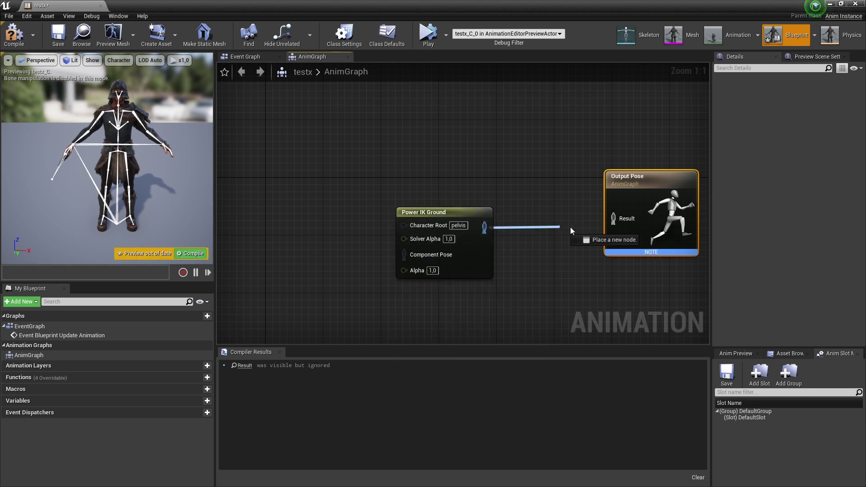
Step: Add a Slot 'DefaultSlot' node feeding Power IK Ground and compile the blueprint
right_click(244, 230)
type("slo")
scroll(271, 279, "down", 1)
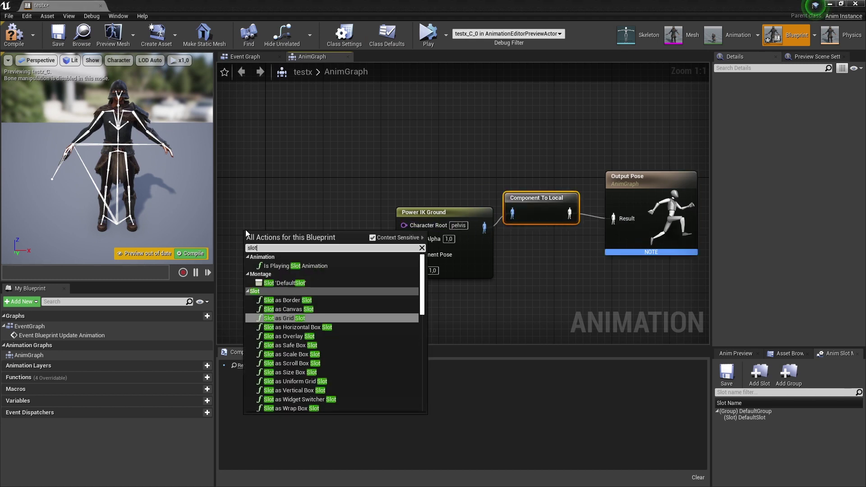
scroll(271, 280, "up", 1)
left_click(284, 280)
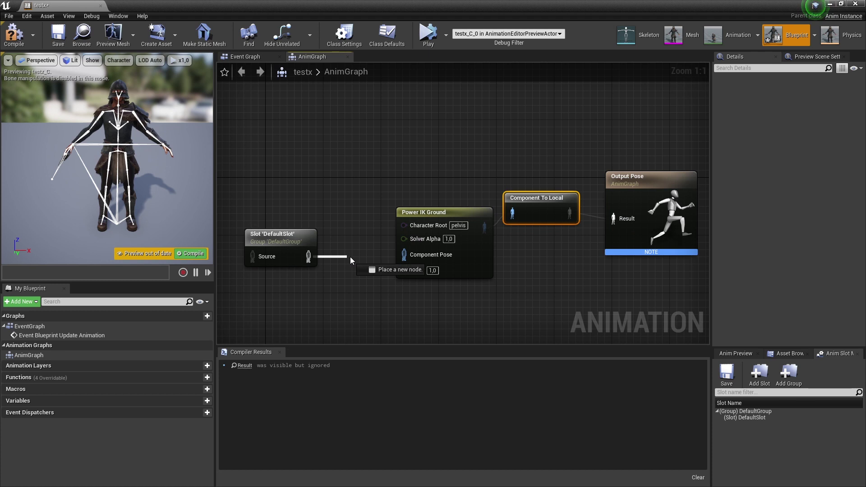
left_click_drag(307, 256, 404, 255)
left_click(204, 257)
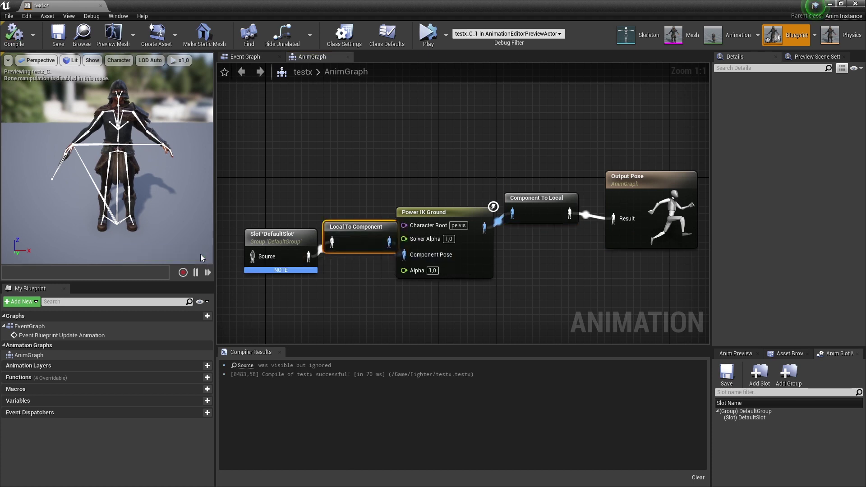
left_click_drag(448, 212, 456, 213)
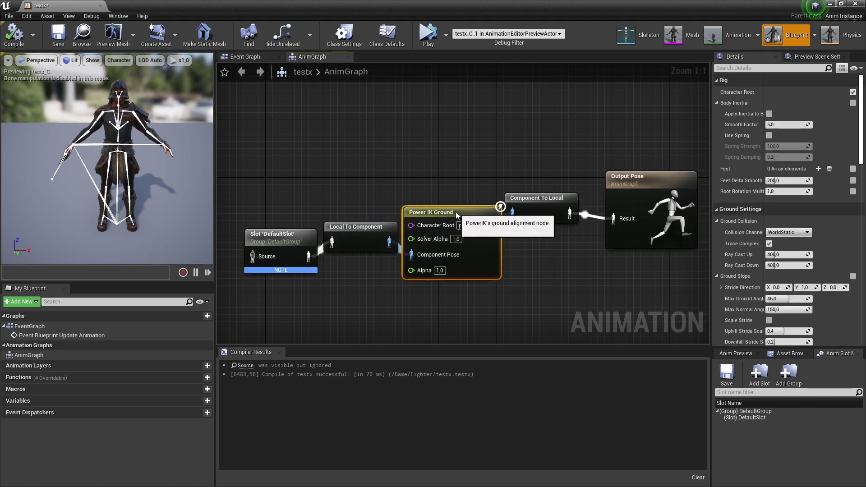
Step: Add two Feet entries to Power IK Ground and set the first bone name to foot_l
left_click(819, 168)
left_click(818, 169)
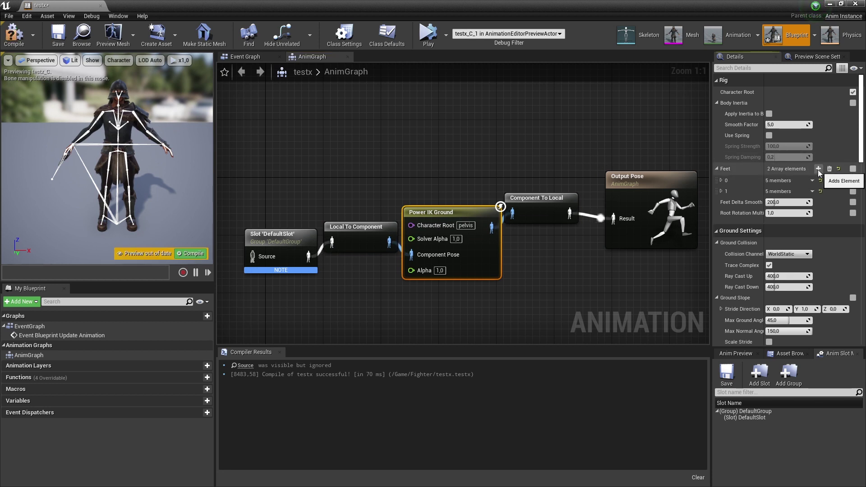
left_click(721, 180)
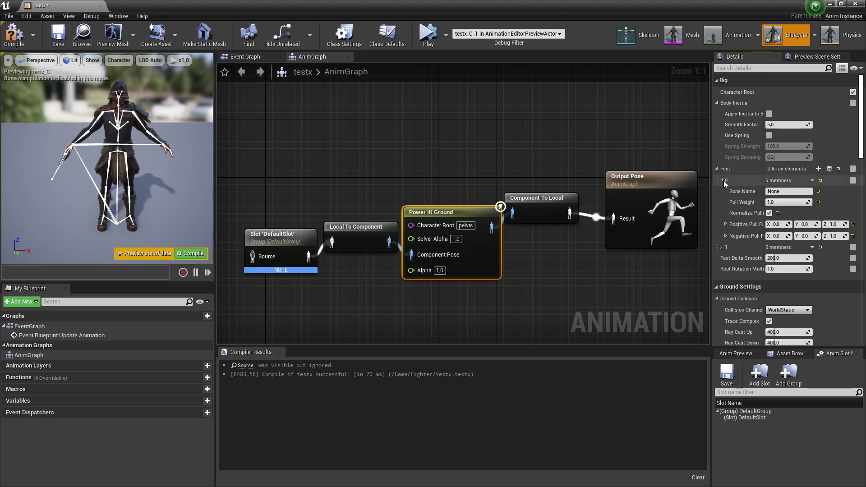
left_click(786, 192)
type("foot_l")
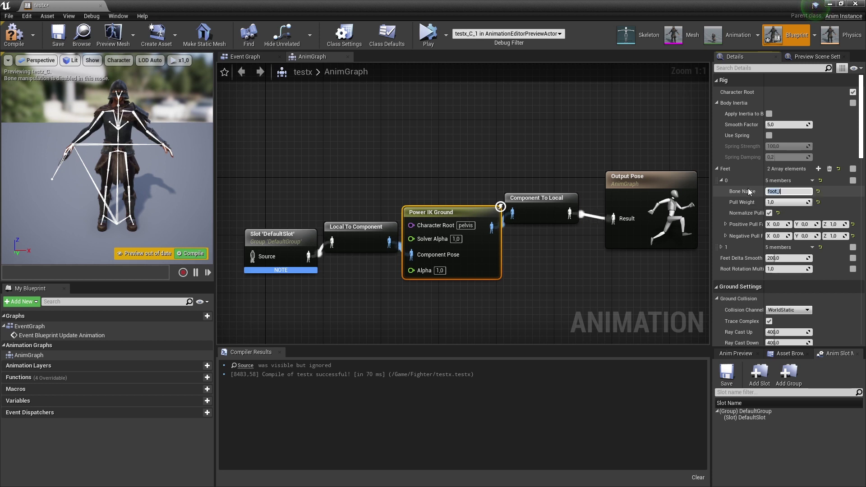
key("Return")
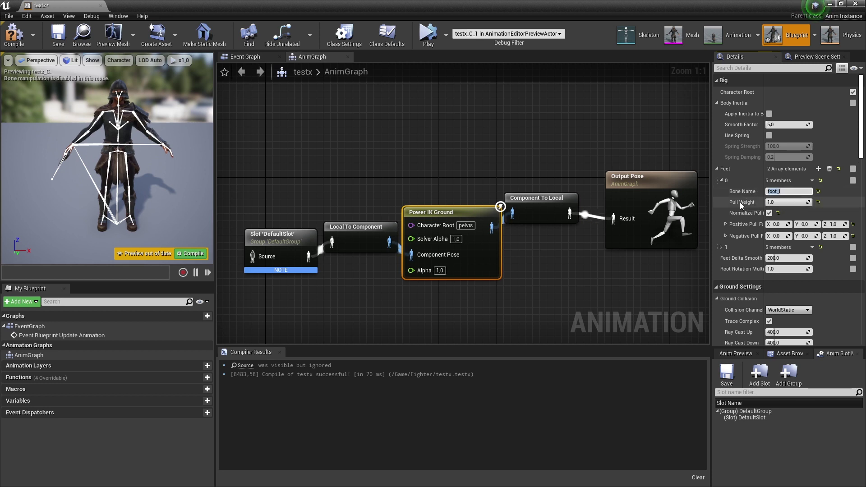
Step: Set the second foot to foot_r with WorldStatic collision, then restore the window and open Edit
left_click(721, 247)
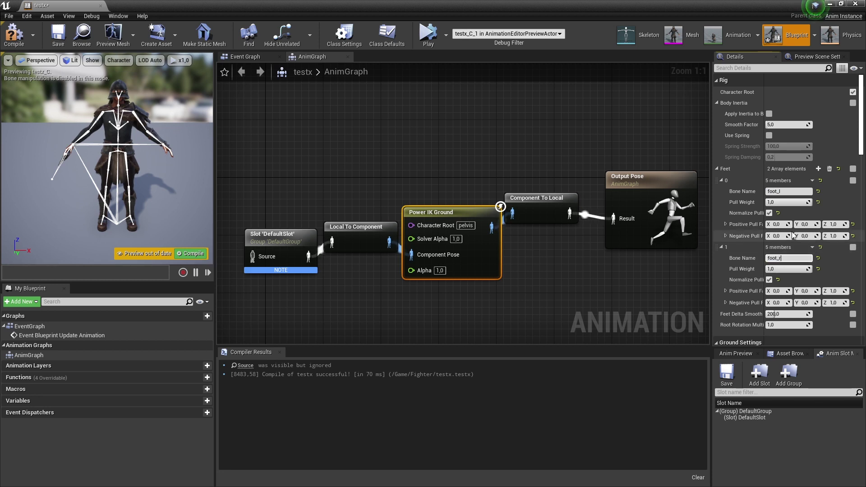
scroll(790, 248, "down", 5)
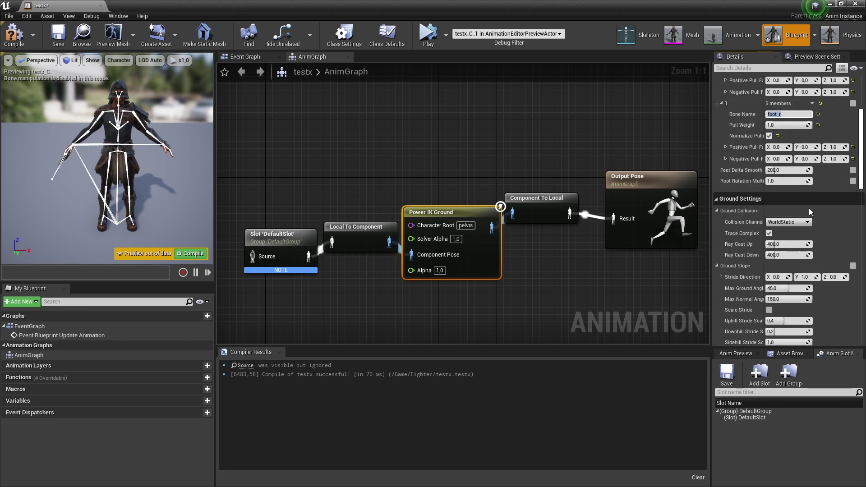
left_click(810, 223)
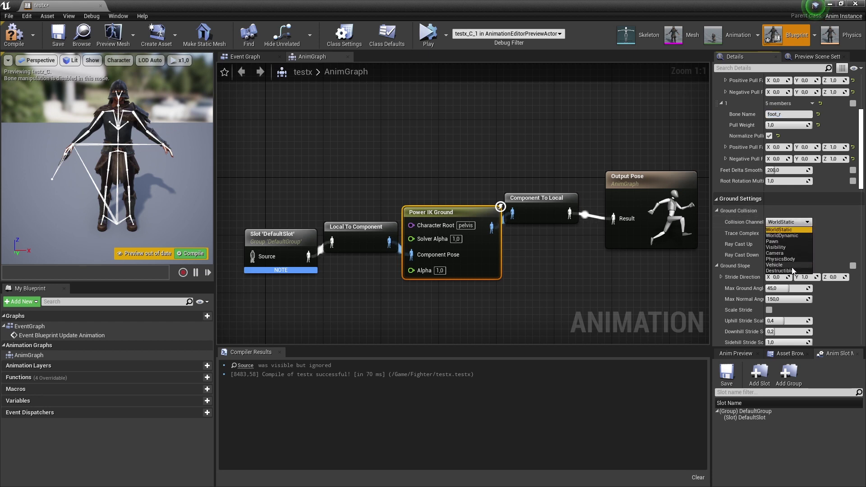
left_click(776, 228)
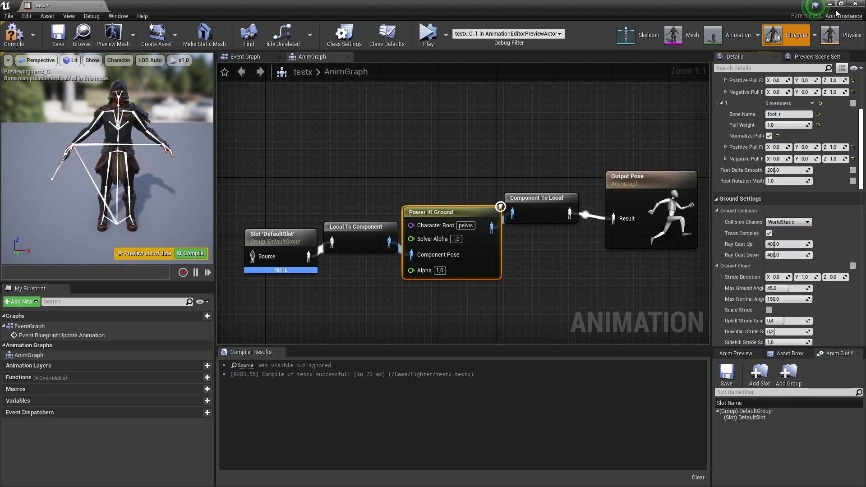
left_click(841, 5)
left_click(26, 16)
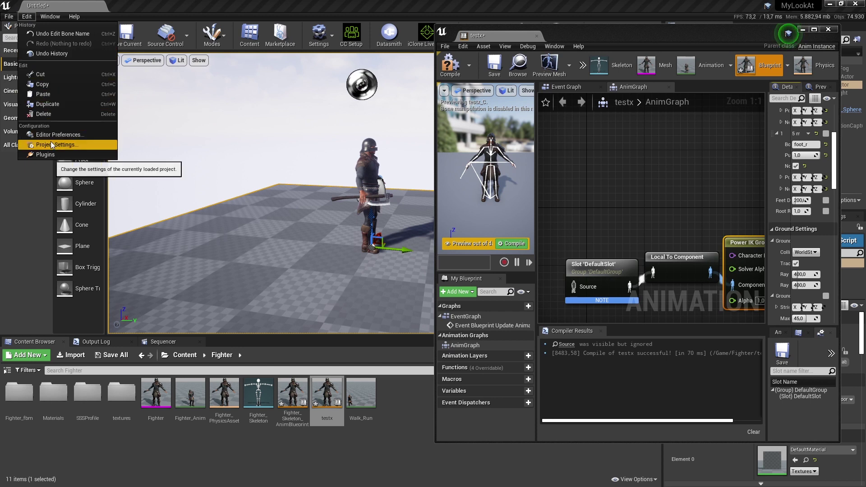
Step: Add a 'ground' trace channel with Block default response in Collision settings, then close Project Settings
left_click(52, 144)
left_click(180, 277)
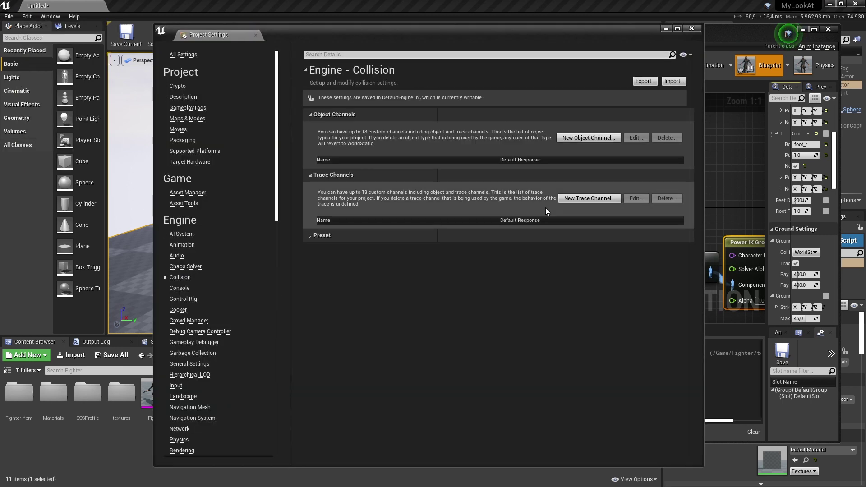
left_click(568, 198)
type("ground")
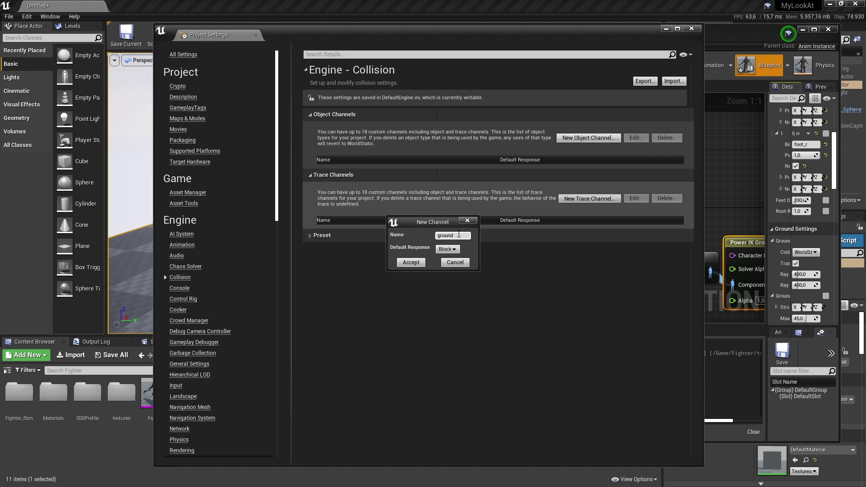
left_click(422, 260)
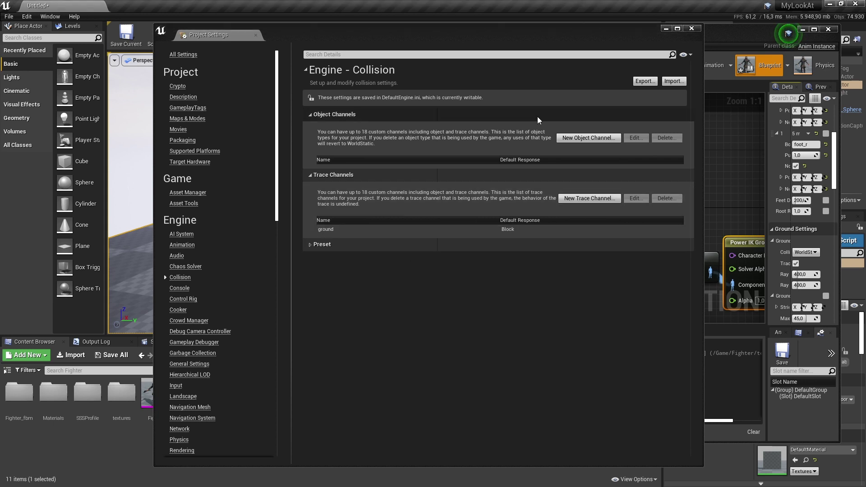
left_click(698, 30)
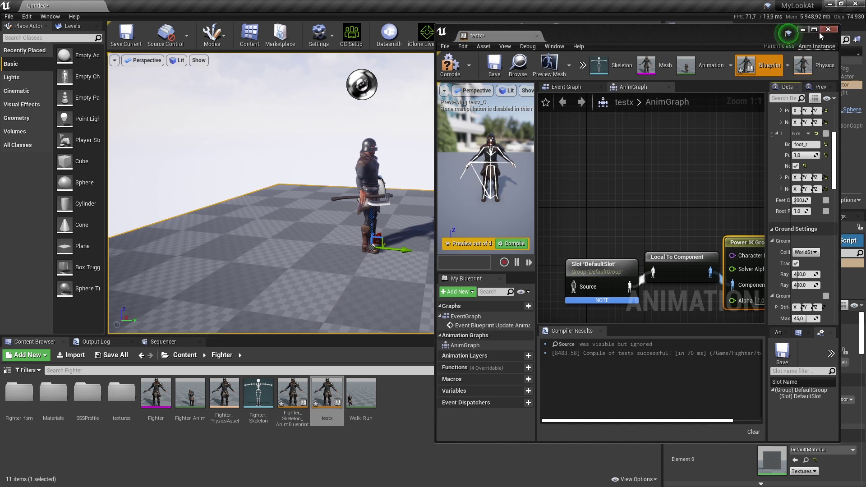
Step: Set Power IK Ground's Collision Channel to ground, recompile testx, and minimize the blueprint editor
left_click(815, 29)
left_click(788, 222)
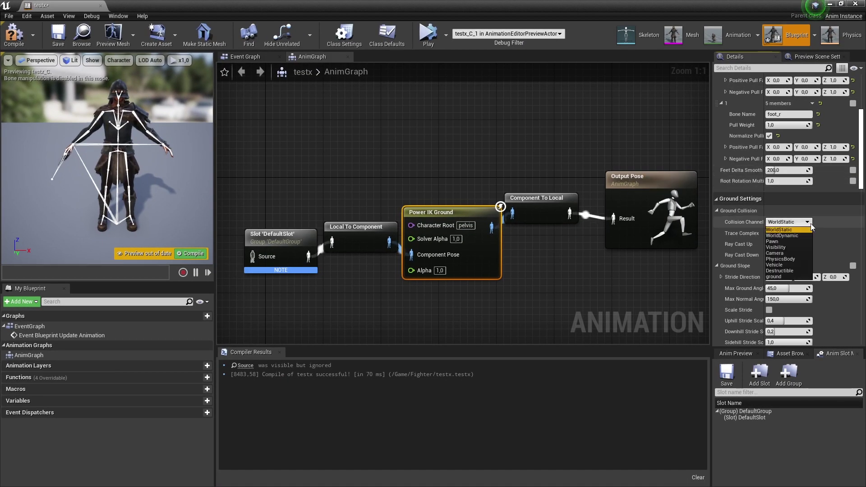
left_click(774, 277)
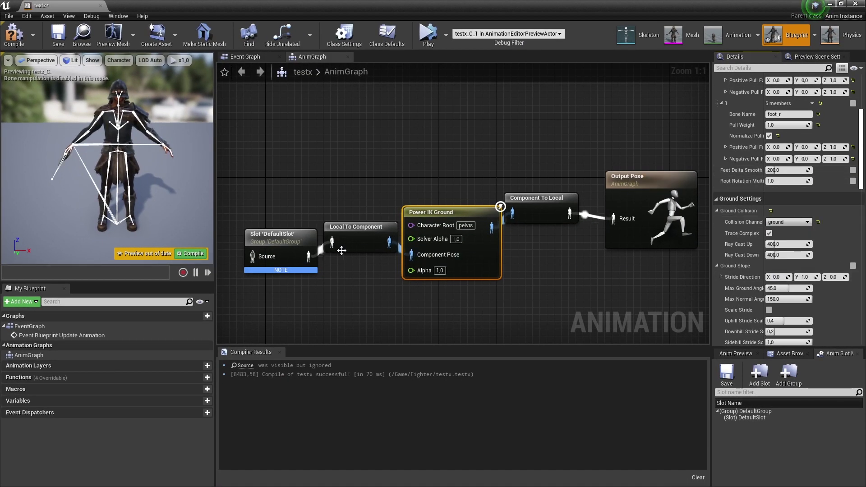
left_click(201, 255)
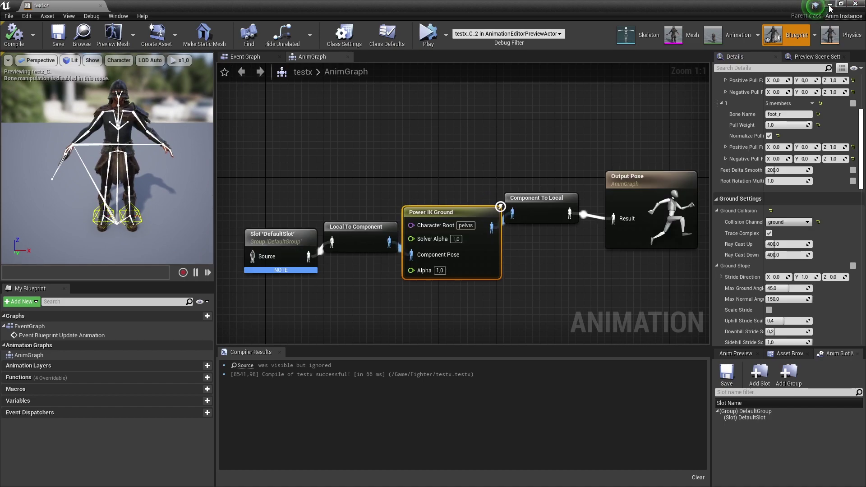
left_click(830, 6)
Step: Assign testx as the Fighter's Anim Class
left_click(375, 165)
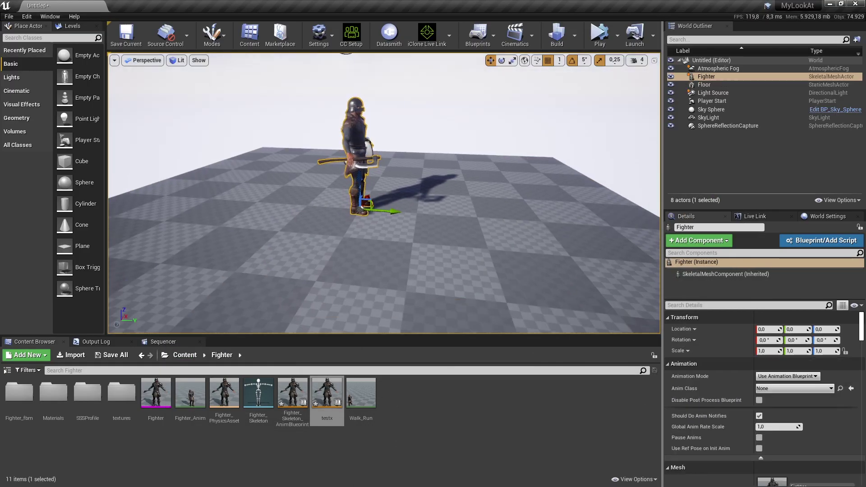
left_click(792, 389)
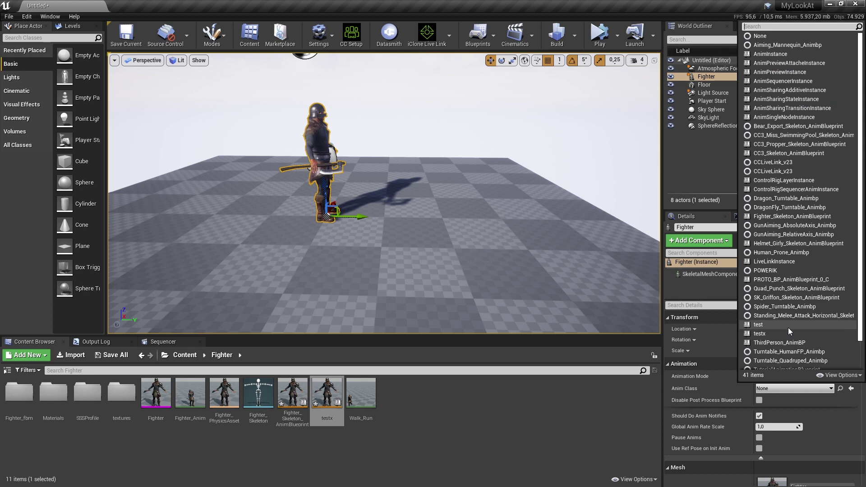
left_click(766, 334)
Step: Alt-drag the Floor along Y to create a copy named Floor2
right_click_drag(531, 273, 490, 228)
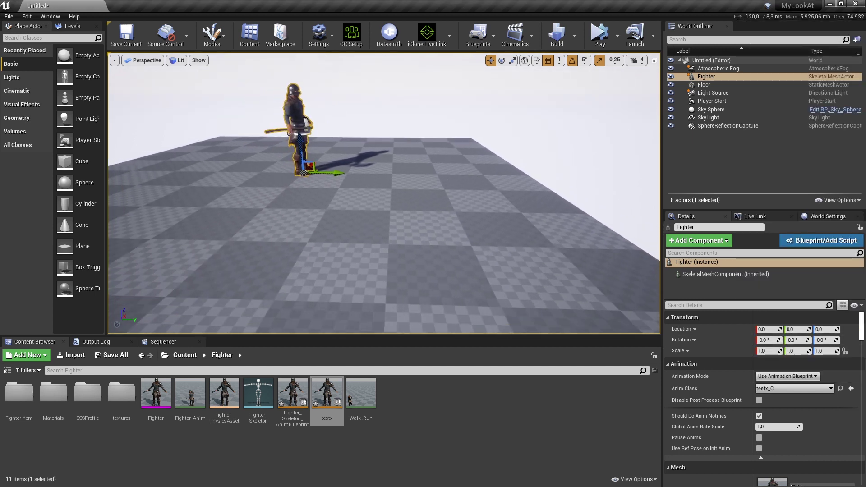
left_click(430, 175)
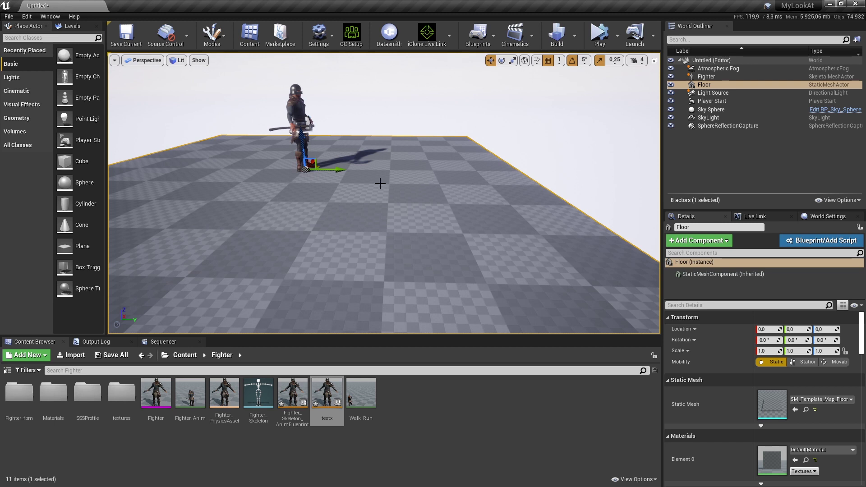
left_click_drag(342, 169, 499, 169, "alt")
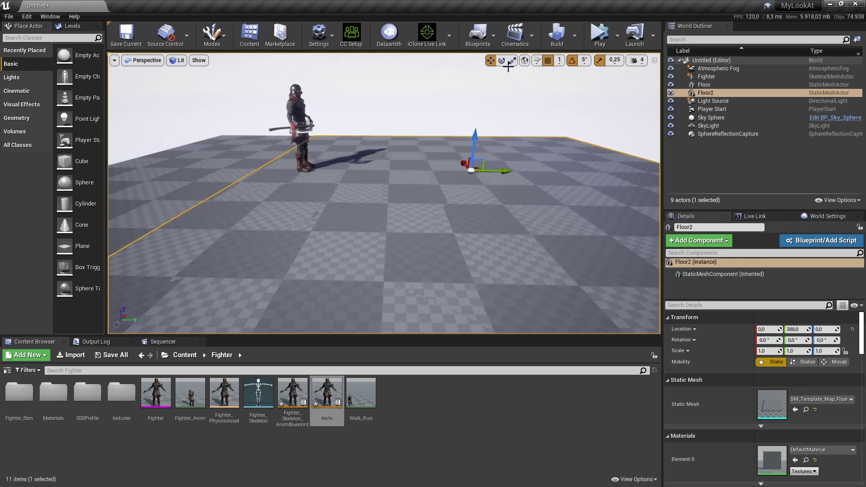
Step: Tilt Floor2 to -15° and slide it back to Y 201 as a ramp, then add a level sequence
key("e")
left_click_drag(465, 122, 451, 108)
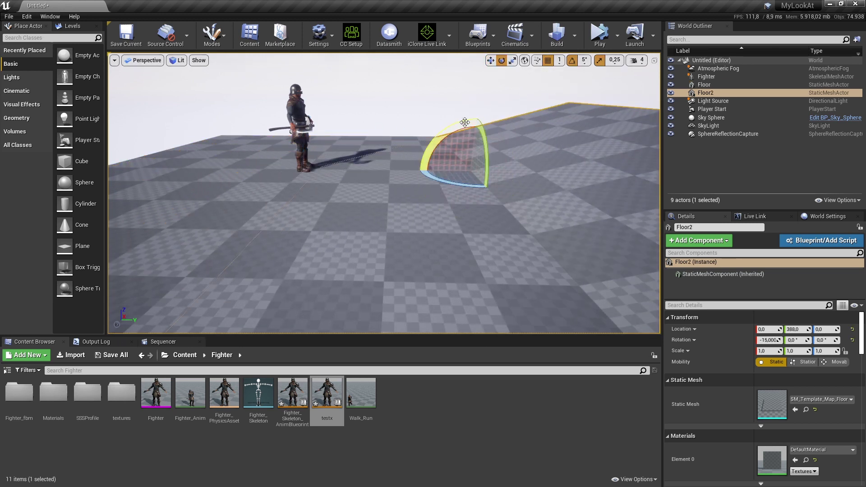
left_click(491, 61)
left_click_drag(501, 174, 430, 175)
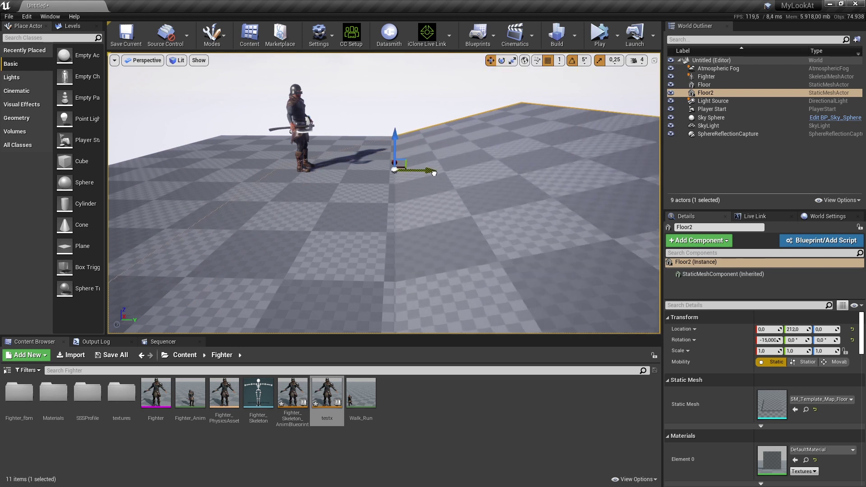
right_click_drag(345, 191, 350, 191)
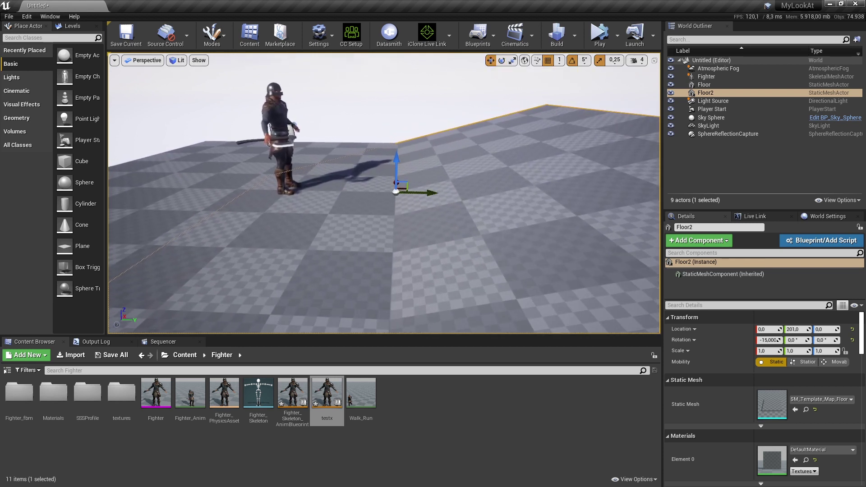
left_click(515, 35)
left_click(526, 59)
Step: Save the new level sequence as testx in the Sequencer folder and extend it to frame 600
double_click(461, 165)
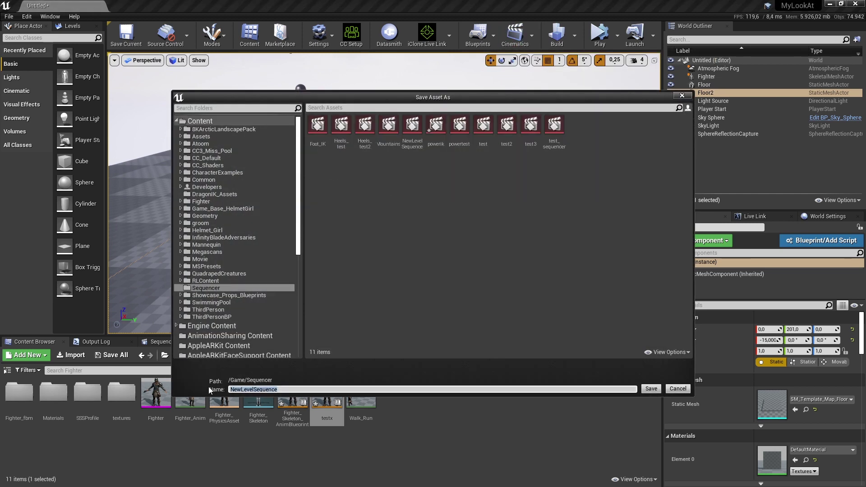
type("x")
key("Return")
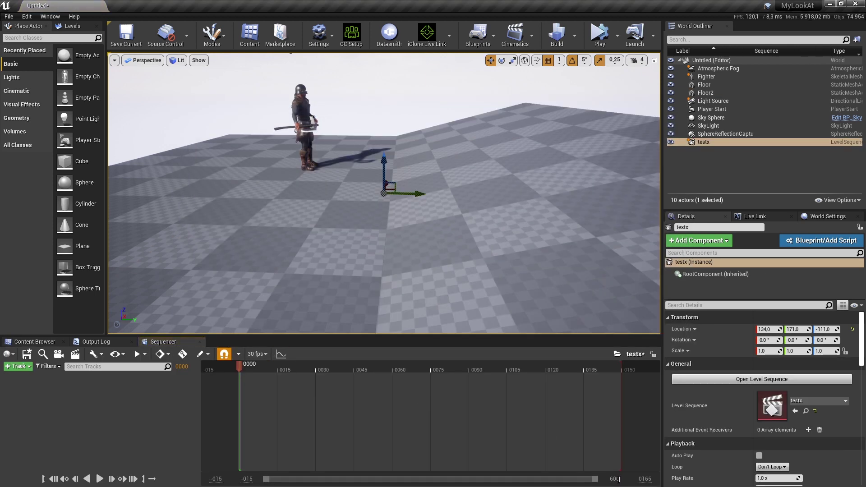
key("Return")
left_click_drag(323, 364, 646, 371)
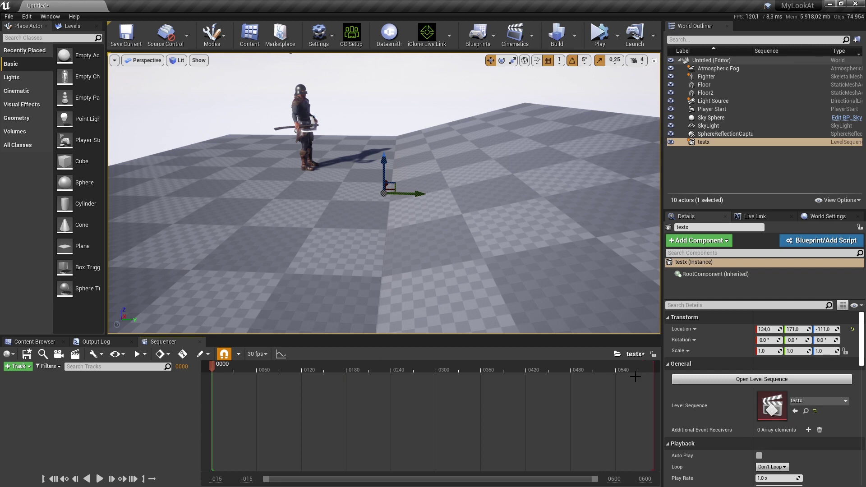
Step: Add the Fighter to the sequence with a Fighter_Anim animation track and preview it
left_click(303, 103)
mouse_move(707, 77)
left_mouse_down()
mouse_move(110, 405)
mouse_move(134, 400)
left_mouse_up()
left_click(170, 391)
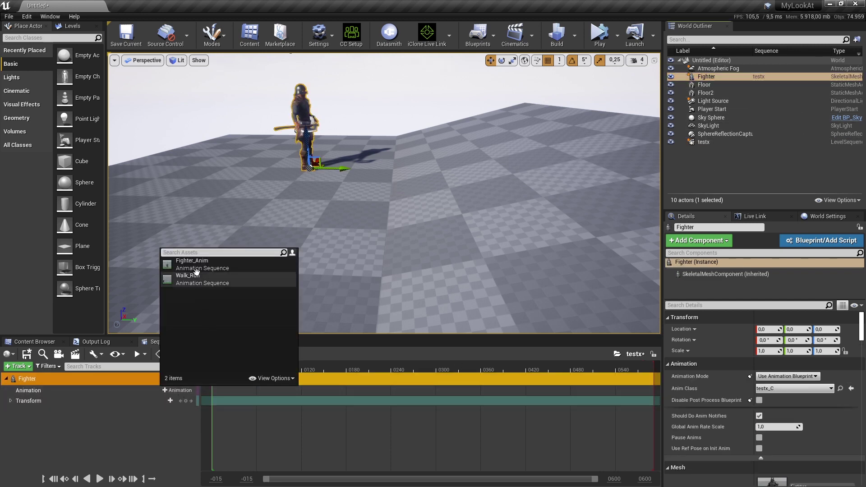
left_click(195, 276)
left_click_drag(214, 366, 220, 368)
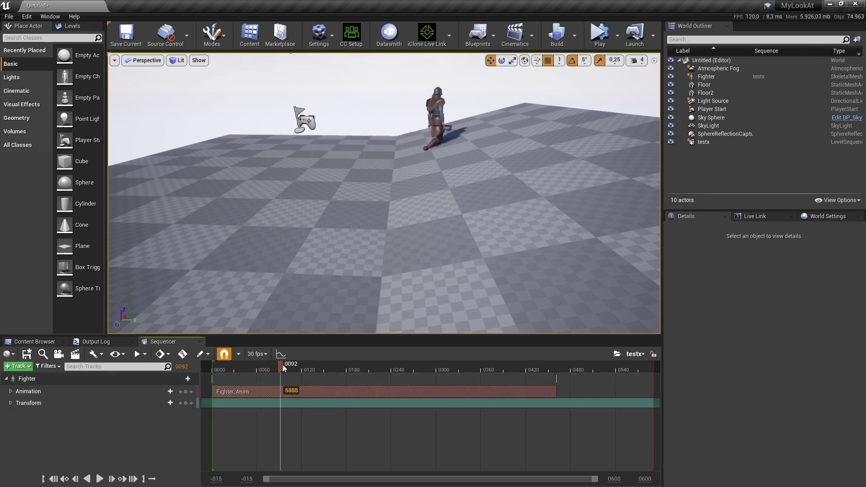
left_click(291, 131)
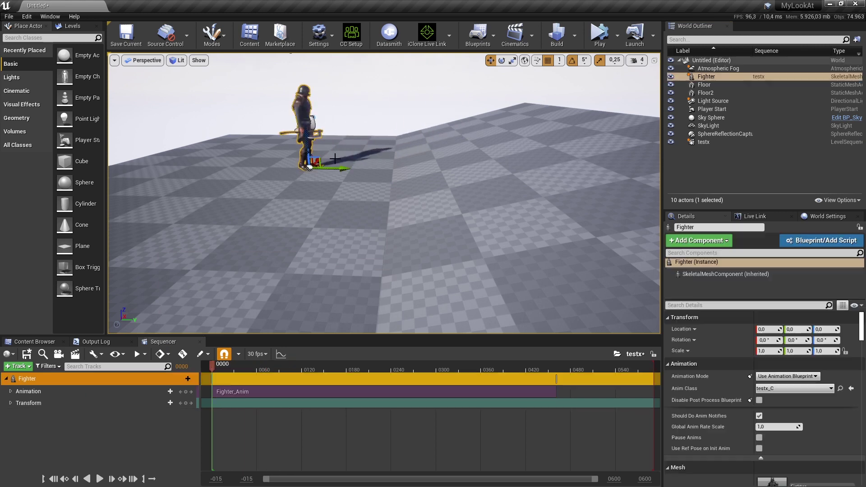
Step: Rotate the Fighter 30° about Z, check a later frame, and start Play In Editor
key("e")
left_click_drag(358, 173, 379, 172)
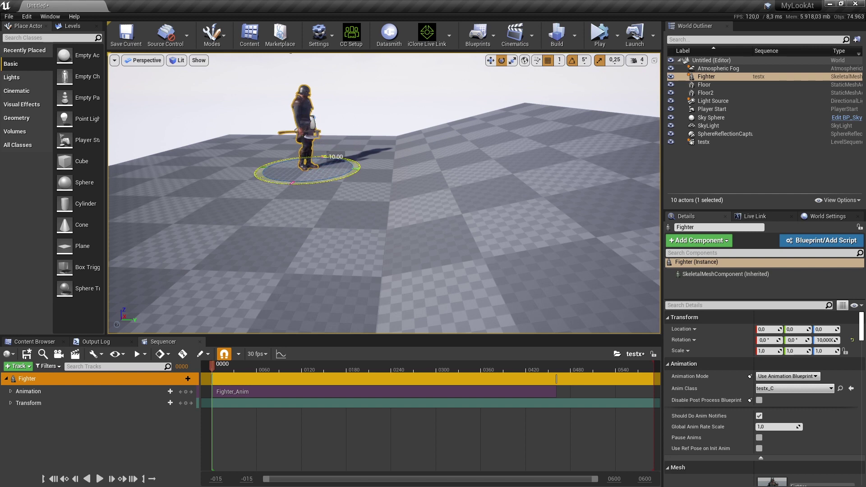
mouse_move(214, 367)
left_mouse_down()
mouse_move(232, 364)
mouse_move(214, 367)
left_mouse_up()
key("w")
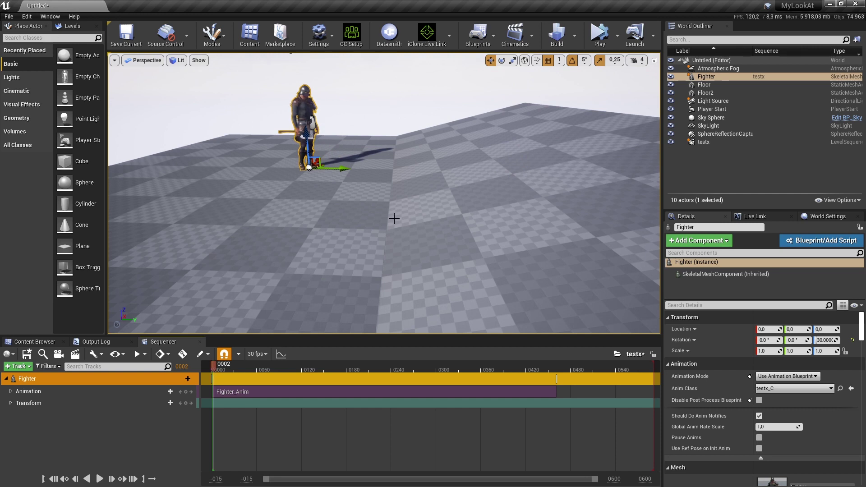
left_click(600, 34)
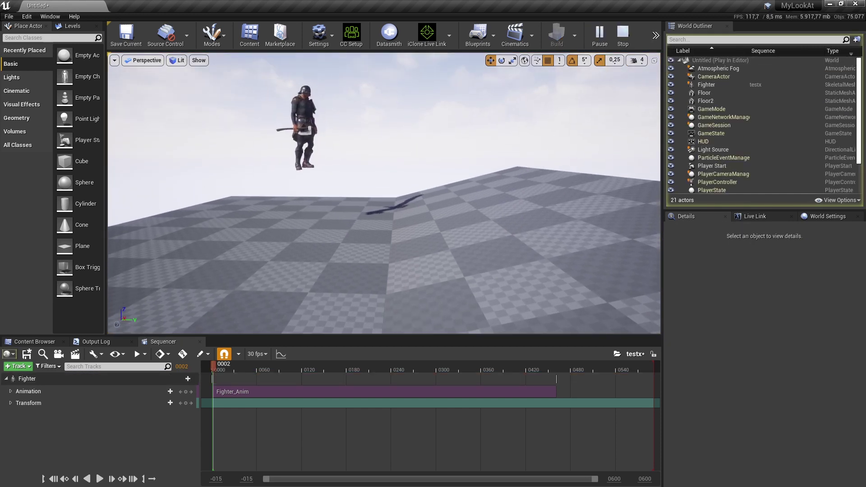
Step: Show collision in the viewport and stop the play session
left_click(198, 60)
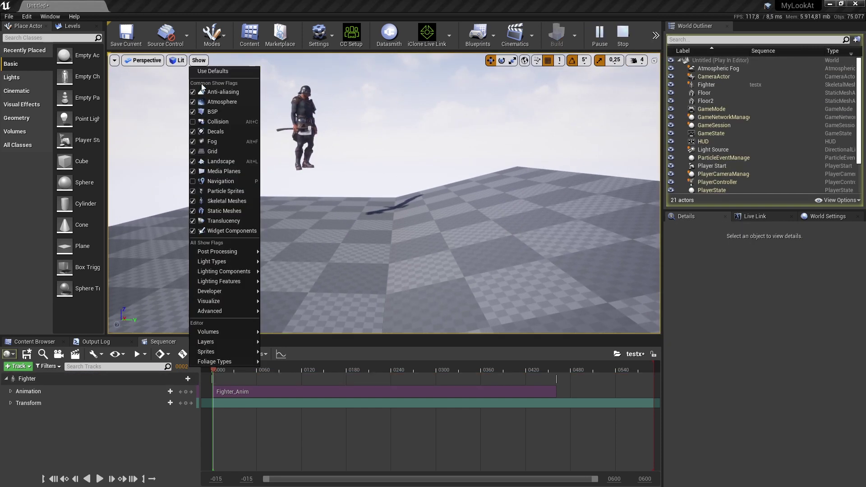
left_click(215, 122)
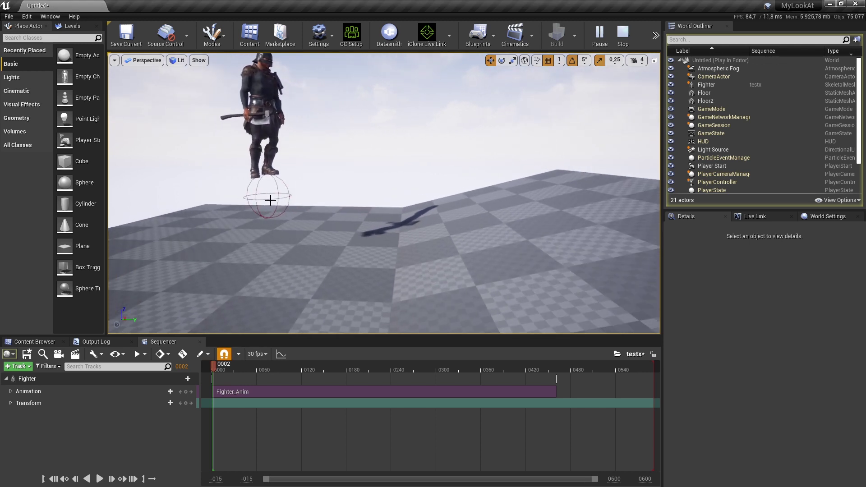
left_click(623, 34)
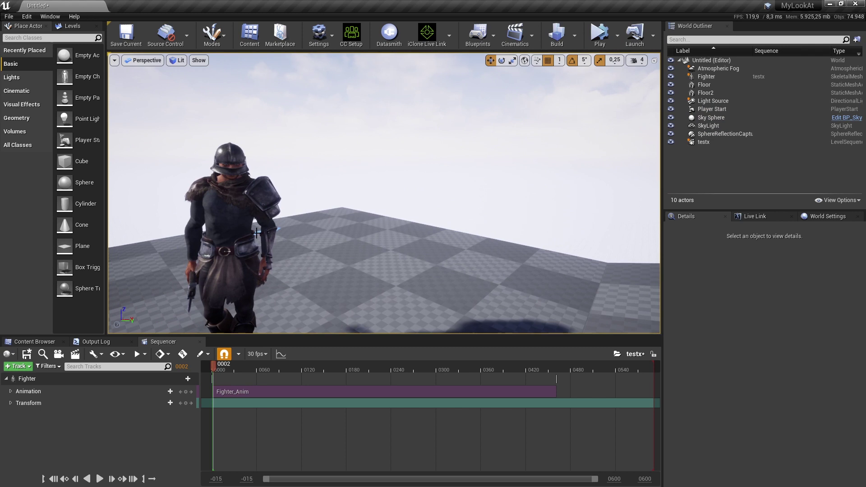
Step: Move the Player Start beside the Fighter, to X 592
left_click(256, 234)
scroll(260, 230, "down", 5)
left_click_drag(321, 206, 525, 182)
mouse_move(485, 215)
left_mouse_down()
mouse_move(442, 149)
mouse_move(478, 217)
left_mouse_up()
Step: Play the level and run the sequence to watch the Fighter walk toward the slope
left_click(589, 45)
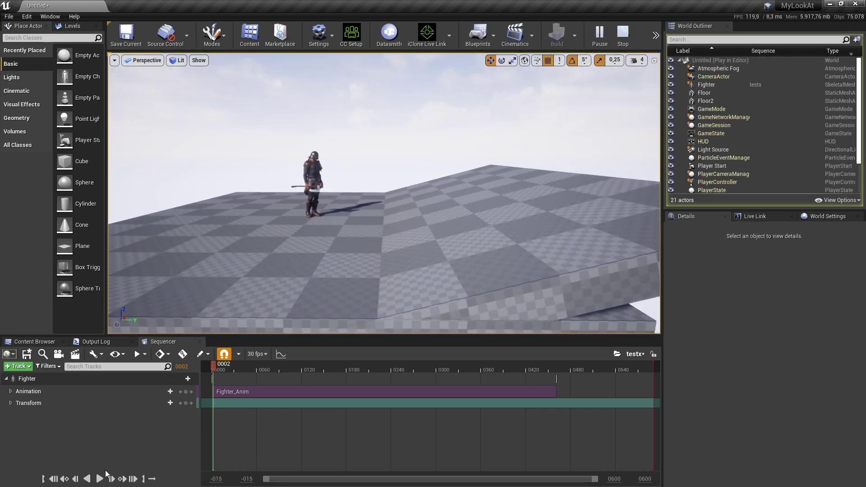
left_click(102, 478)
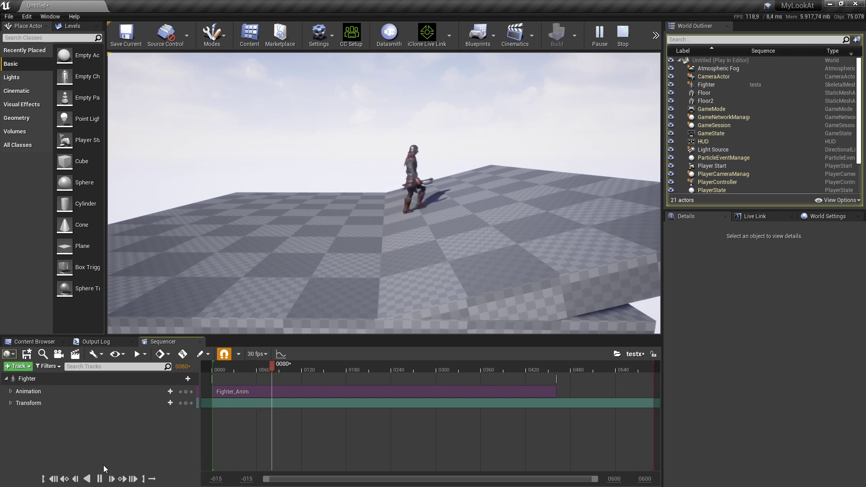
left_click(64, 477)
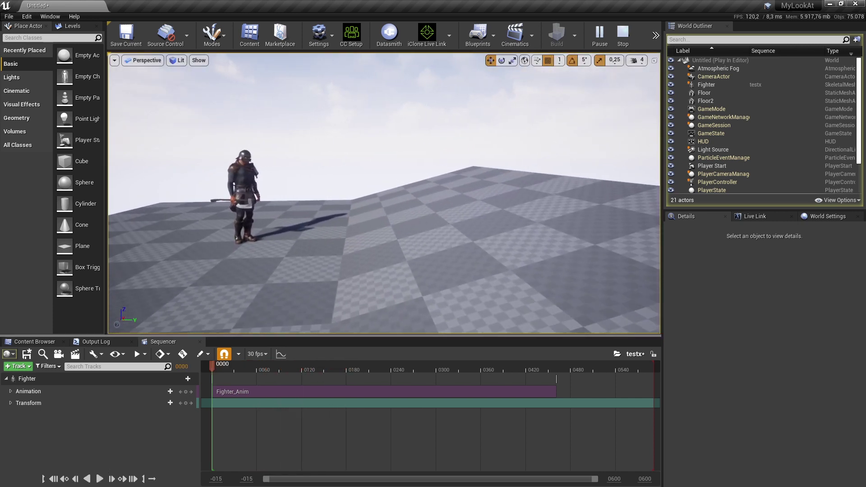
Step: Tilt Floor2 to -20 degrees with the rotate gizmo to form a ramp
left_click(442, 214)
left_click(501, 60)
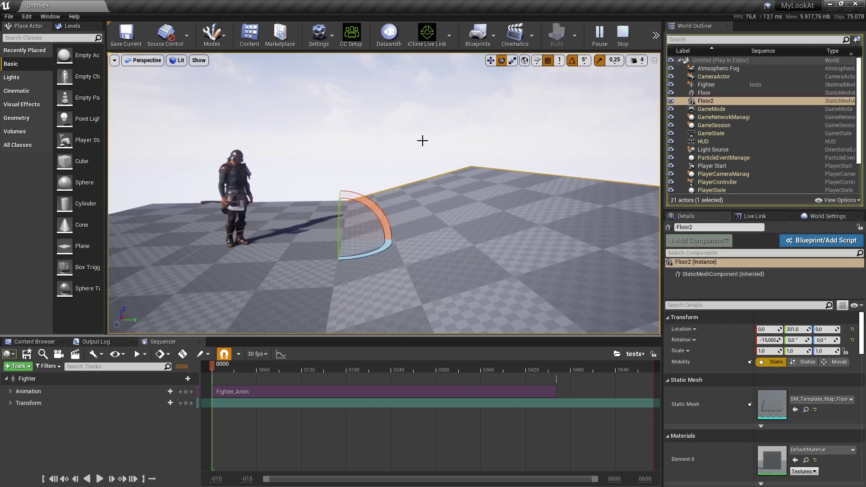
left_click_drag(383, 216, 429, 221)
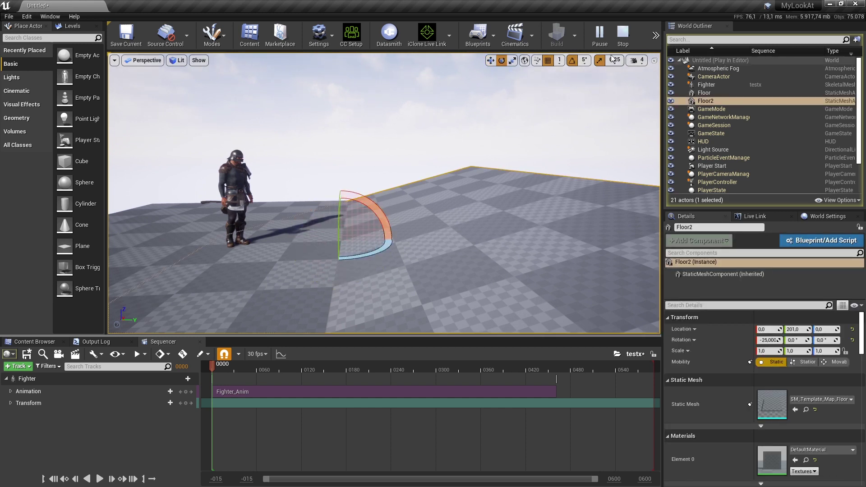
key("Escape")
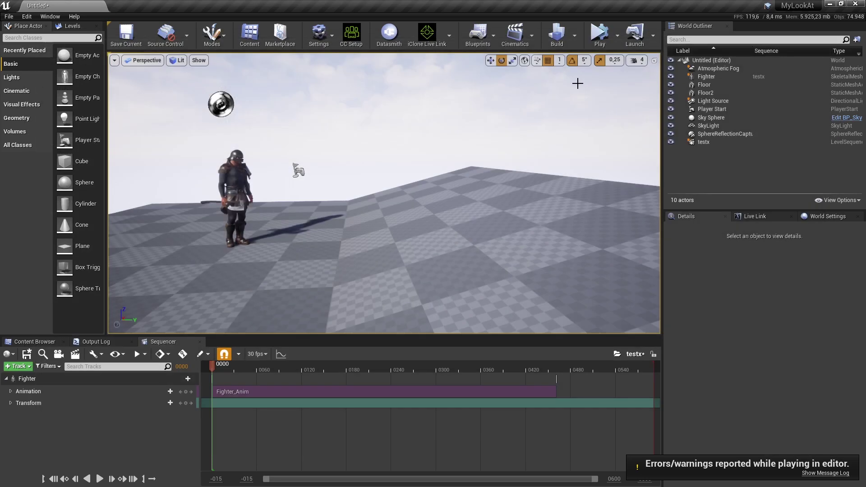
left_click(435, 202)
left_click_drag(388, 217, 392, 253)
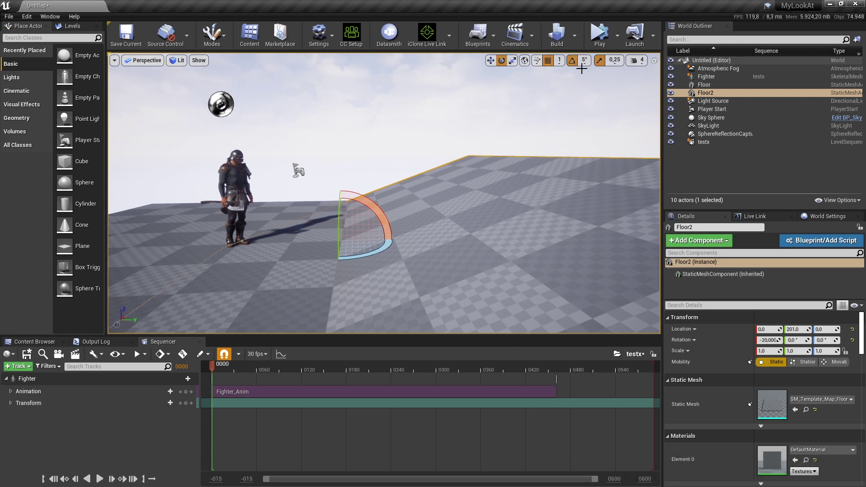
Step: Play the level, run and pause the walk sequence, then rewind it to frame 0
left_click(600, 33)
left_click(99, 479)
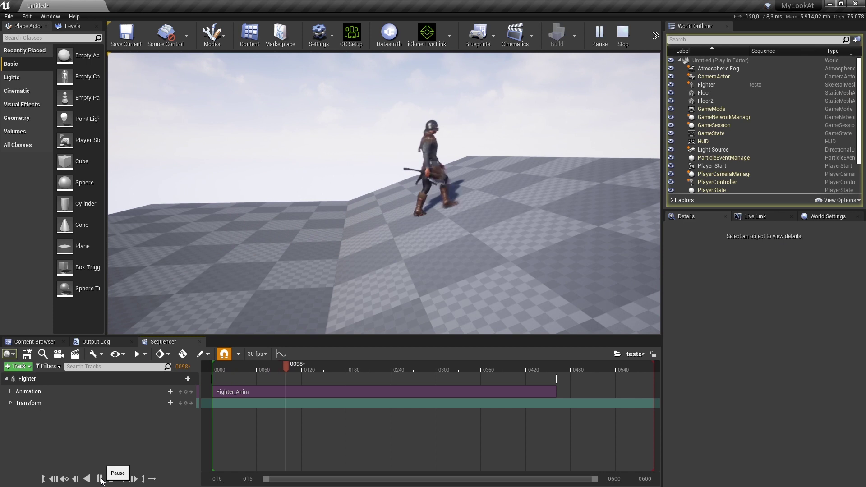
left_click(99, 478)
left_click(54, 479)
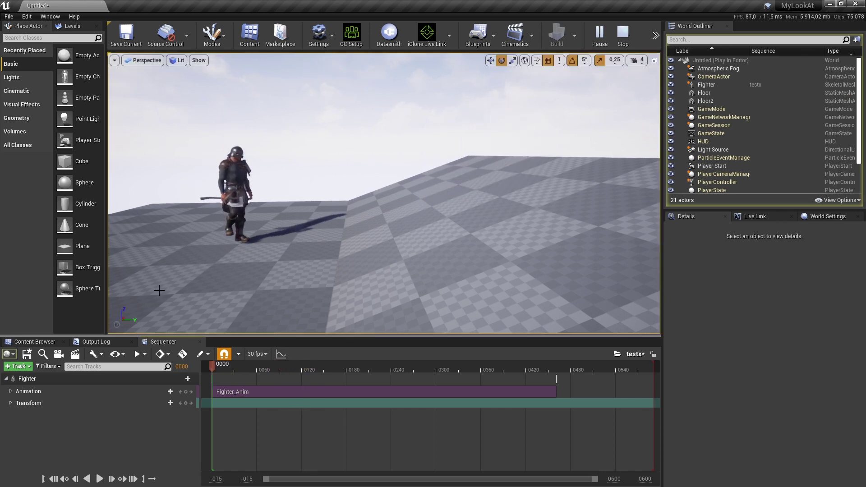
left_click(235, 198)
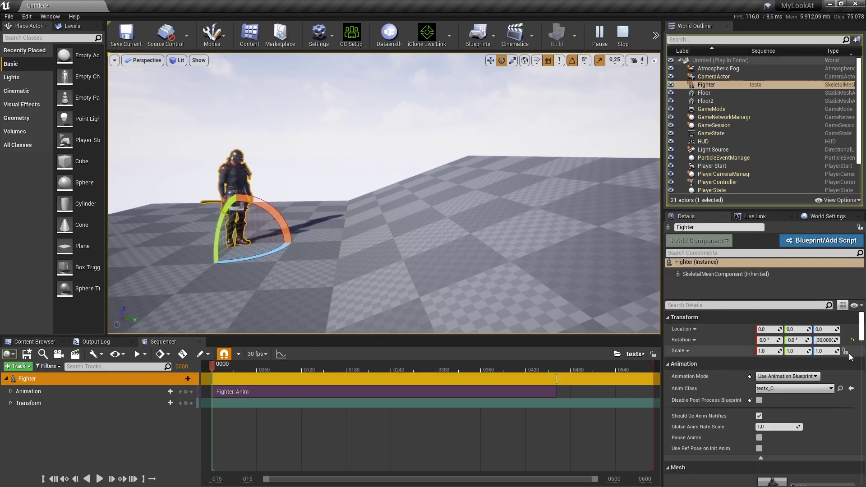
Step: Open the Fighter's testx animation blueprint and select its Power IK Ground node
scroll(839, 366, "down", 2)
double_click(771, 446)
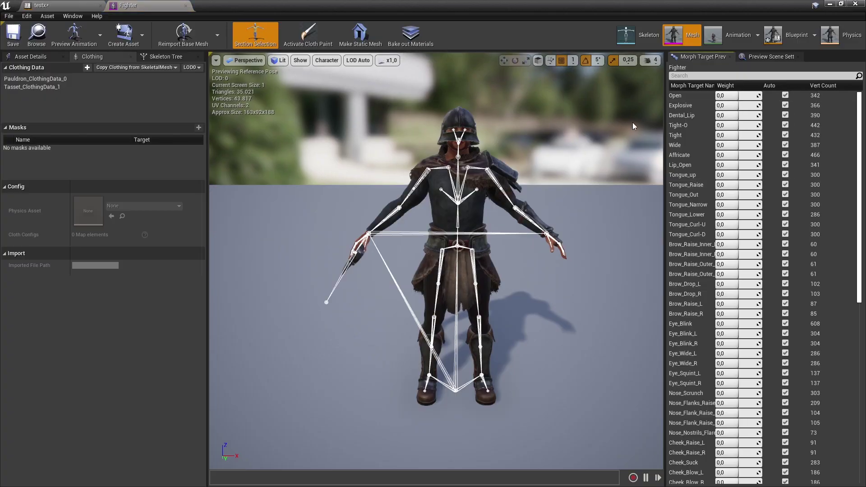
left_click(785, 34)
mouse_move(468, 166)
right_mouse_down()
mouse_move(447, 139)
mouse_move(399, 120)
right_mouse_up()
left_click(507, 126)
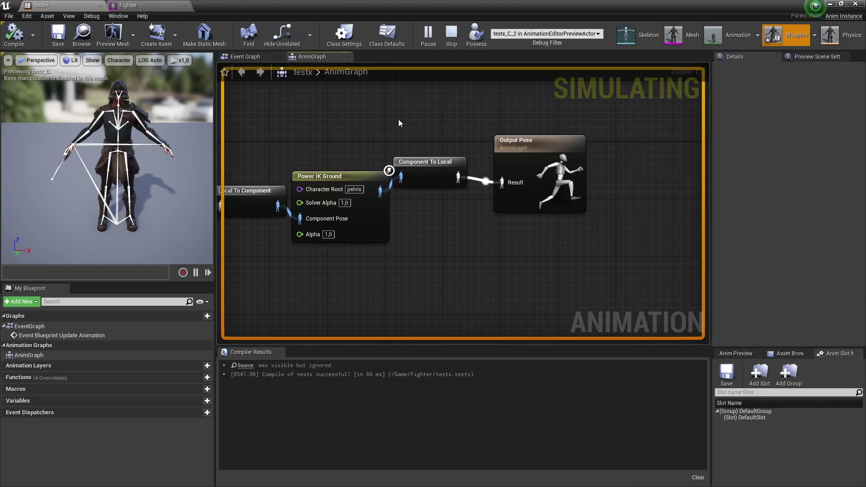
left_click(340, 177)
left_click_drag(711, 229, 656, 229)
scroll(778, 237, "up", 2)
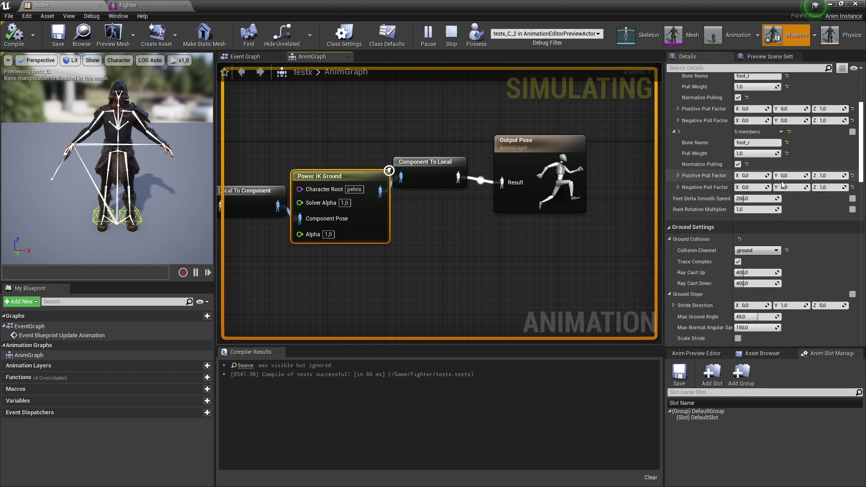
Step: Set Feet Delta Smooth Speed to 400 and enable Counter Lean
left_click(743, 198)
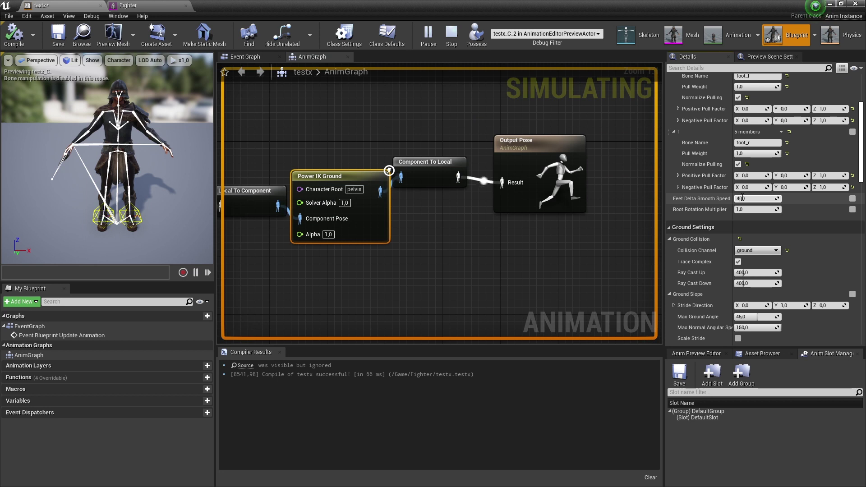
key("Return")
scroll(716, 229, "down", 2)
scroll(717, 230, "down", 5)
scroll(718, 229, "down", 2)
scroll(718, 228, "down", 3)
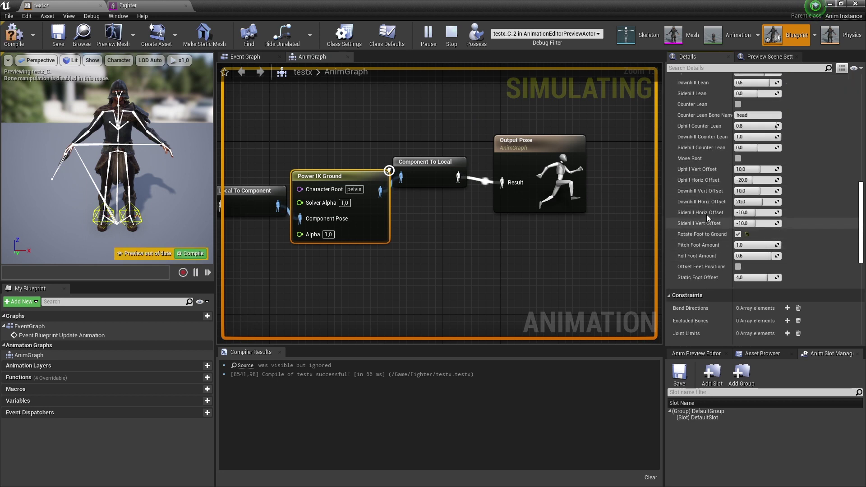
scroll(707, 215, "up", 1)
scroll(705, 208, "up", 1)
scroll(705, 208, "up", 1)
left_click(738, 162)
Step: Add one entry to the node's Bend Directions array
scroll(718, 247, "down", 4)
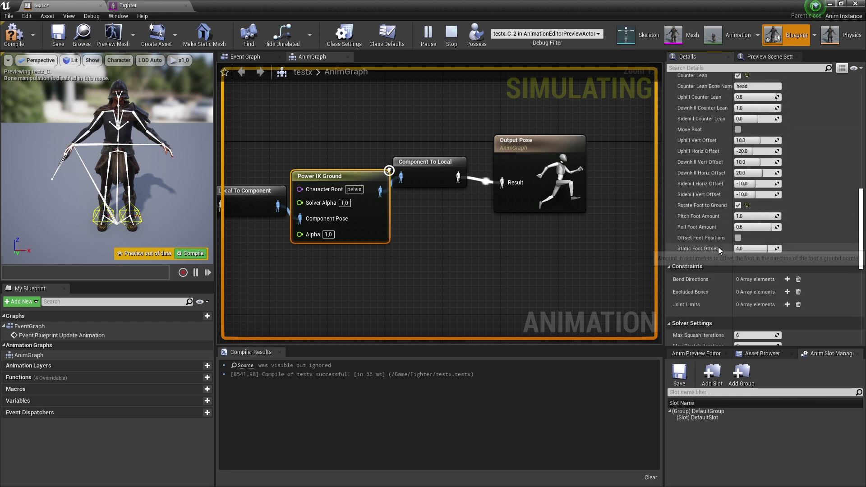
scroll(718, 247, "down", 2)
left_click(787, 236)
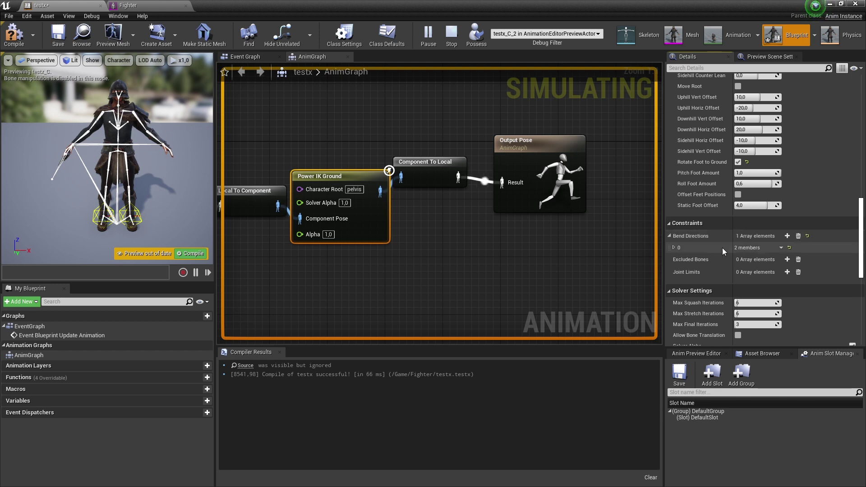
Step: Add a second bend direction, set calf_l to Y 3.0 and calf_r to Y -3.0, and compile
left_click(787, 236)
left_click(674, 248)
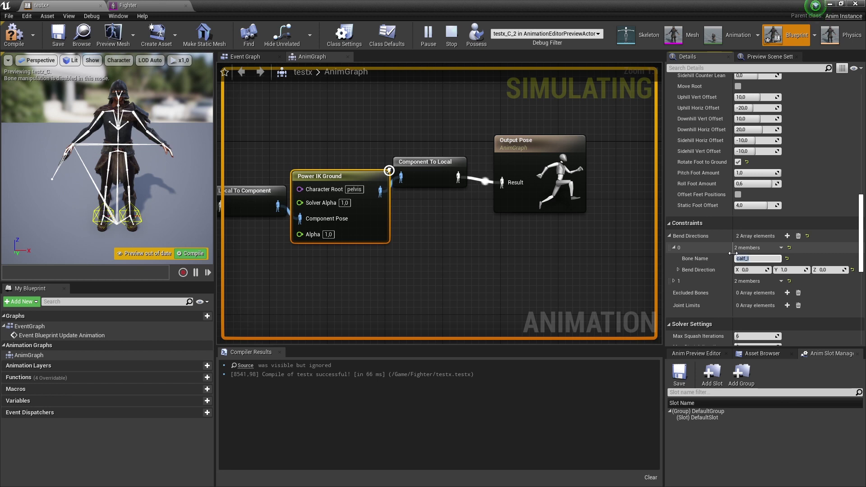
left_click(674, 281)
left_click(740, 292)
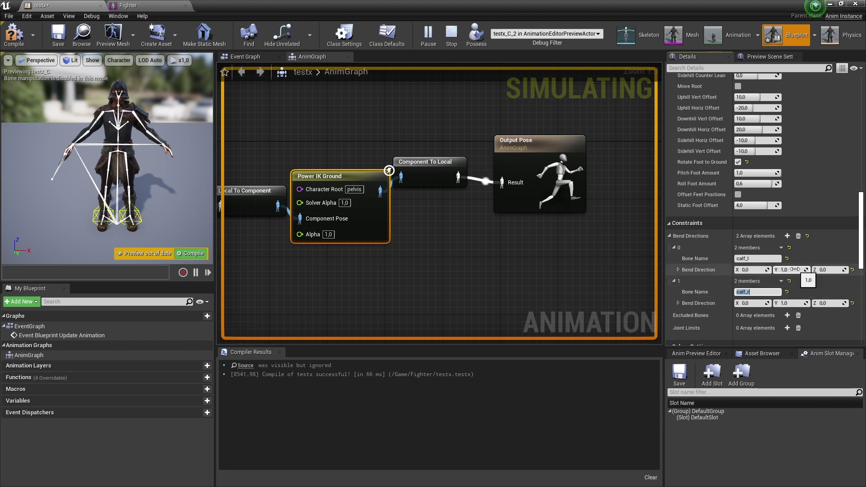
left_click(790, 270)
type("3")
type("-3")
key("Return")
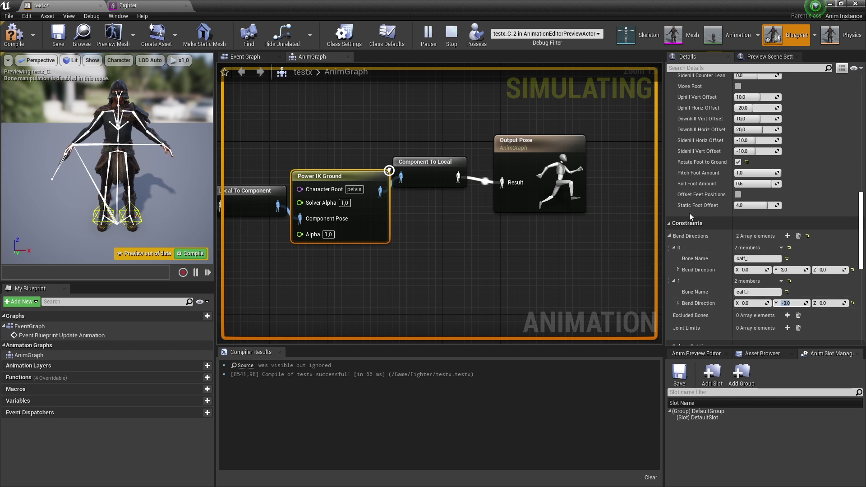
left_click(190, 253)
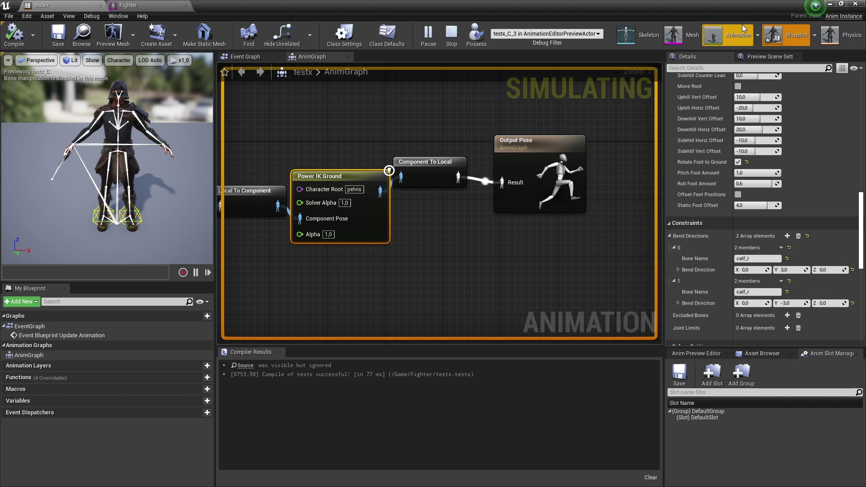
Step: Back in the level, replay the walk from the start and pause at frame 0172
left_click(832, 5)
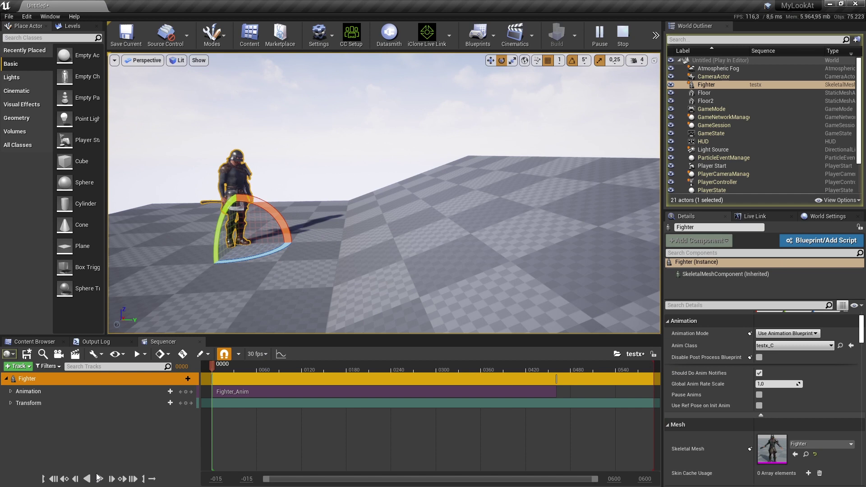
left_click(99, 479)
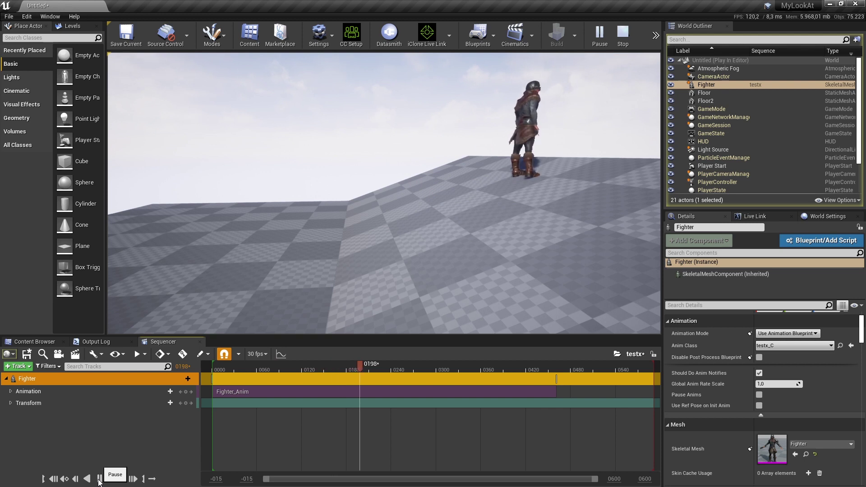
left_click(100, 479)
left_click(58, 478)
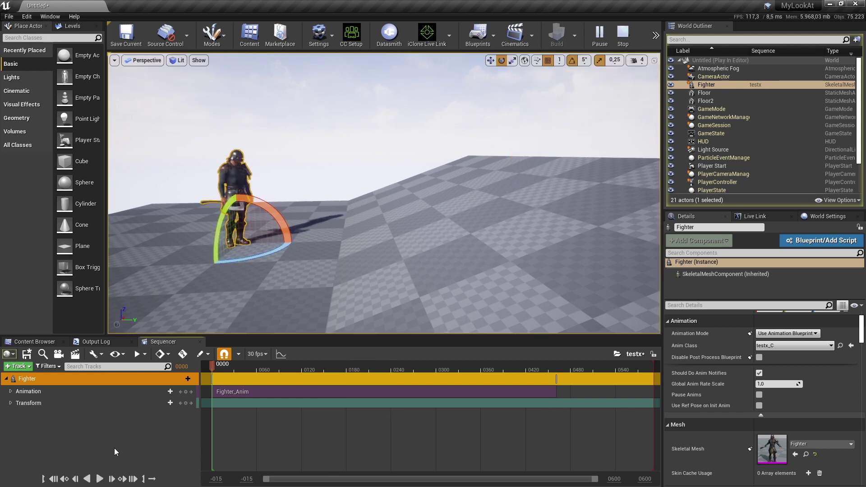
left_click(100, 478)
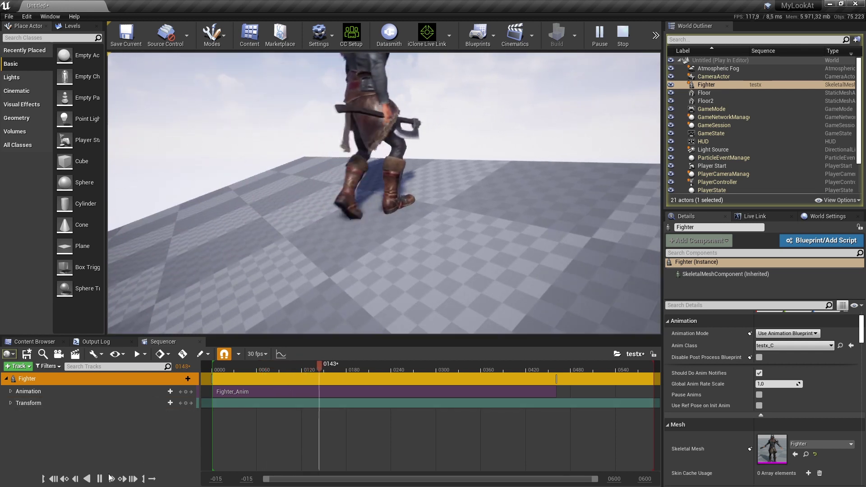
left_click(99, 479)
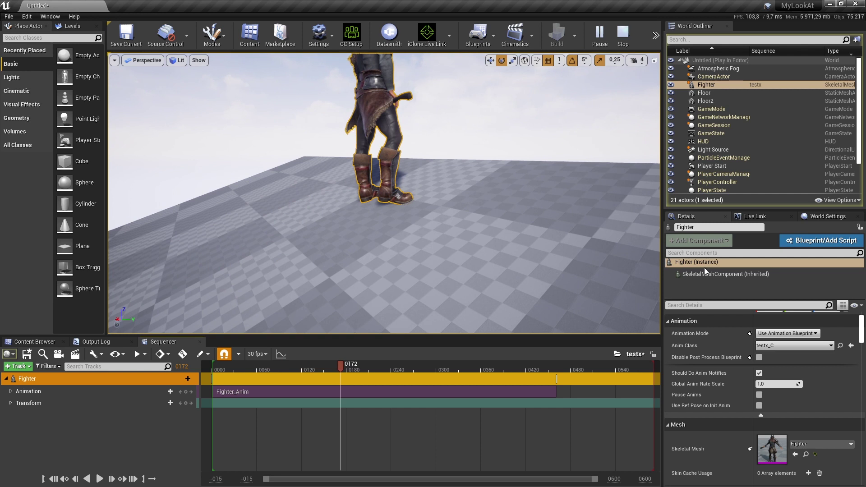
Step: Reopen testx in Blueprint mode beside the level view and widen the node's details panel
double_click(772, 449)
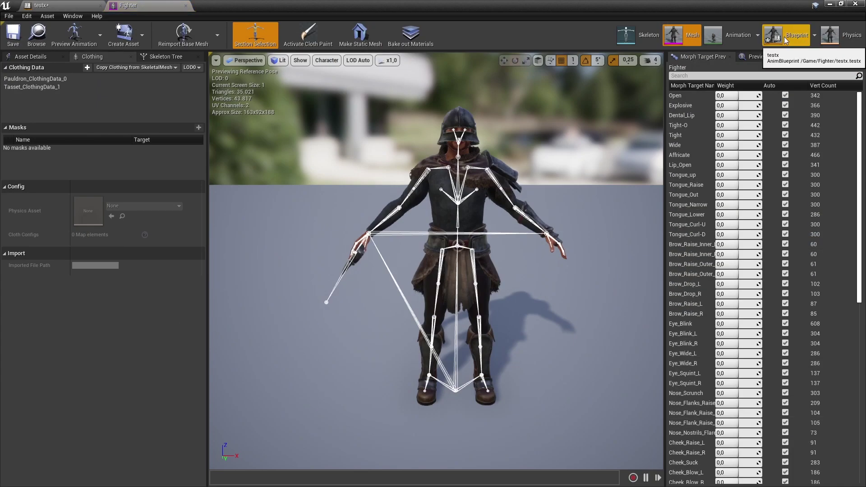
left_click(785, 40)
left_click(839, 4)
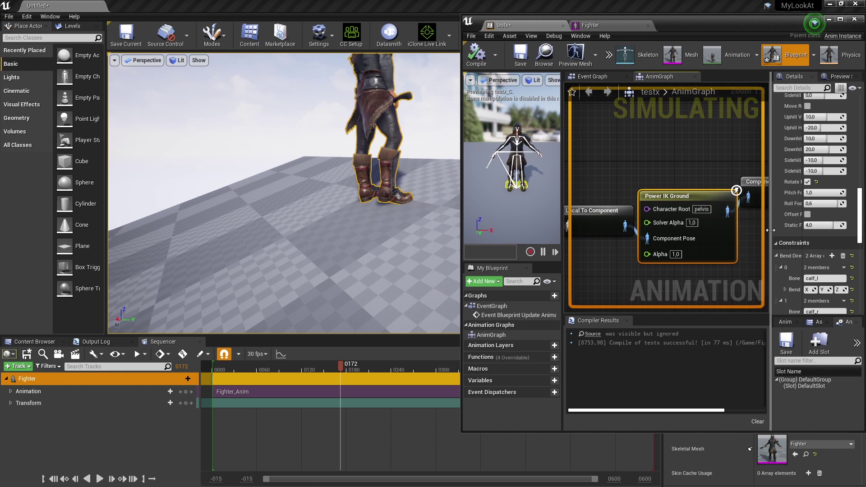
left_click_drag(770, 232, 705, 233)
scroll(743, 249, "up", 1)
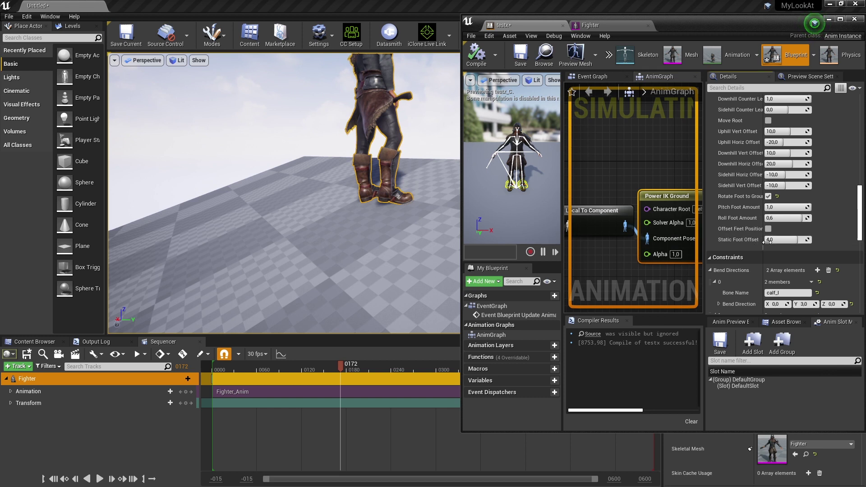
left_click_drag(758, 244, 779, 243)
Step: Enable Offset Feet Positions with Static Foot Offset 2.0, recompile, and replay the walk from the start
left_click(785, 229)
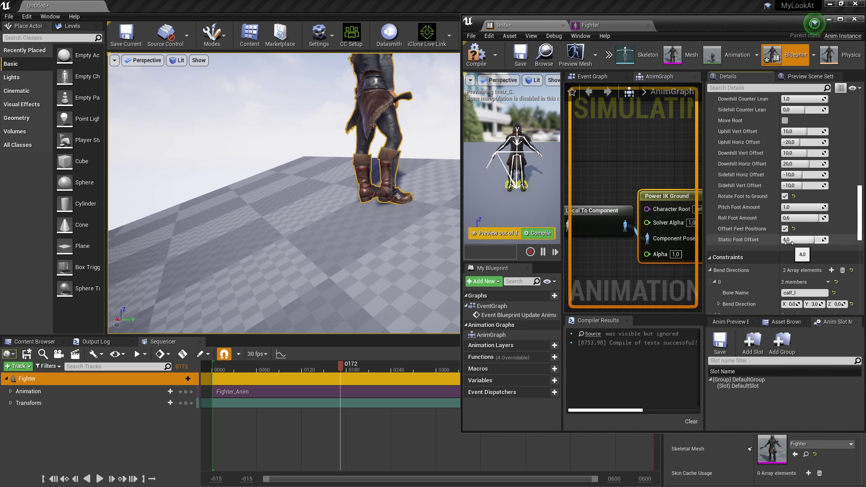
left_click(548, 233)
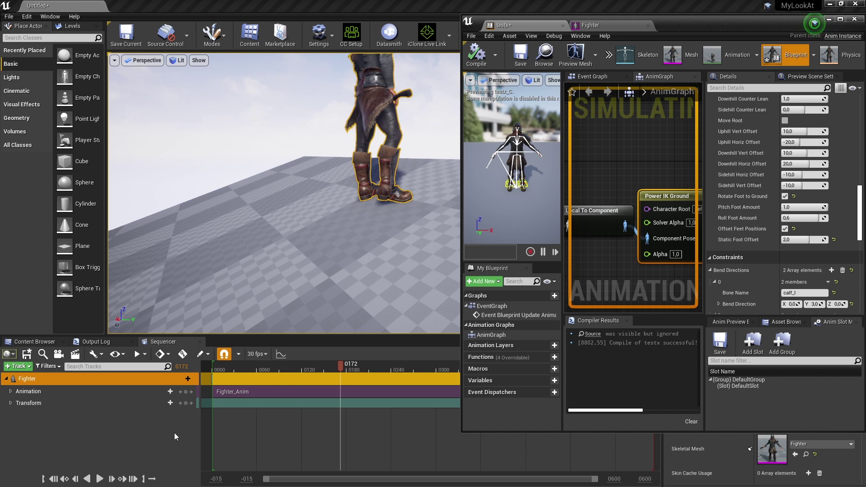
left_click(76, 479)
left_click(99, 479)
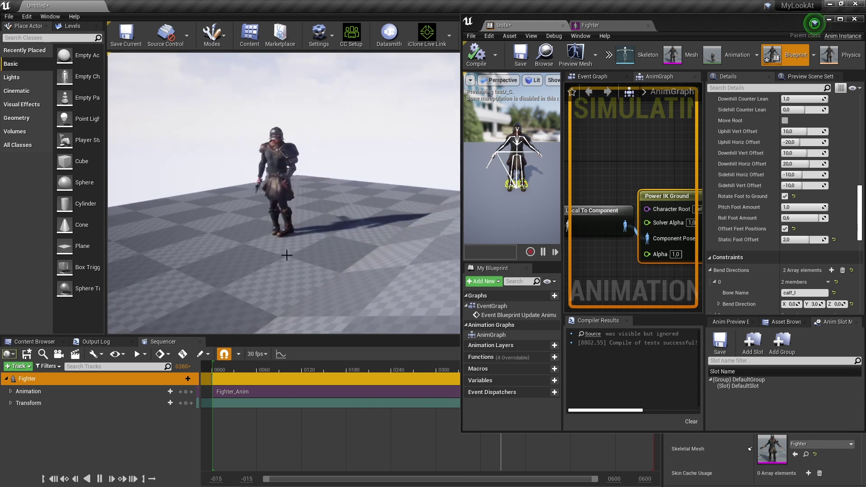
Step: Stop the walk, save testx, close its editor, and exit the play session
left_click(100, 478)
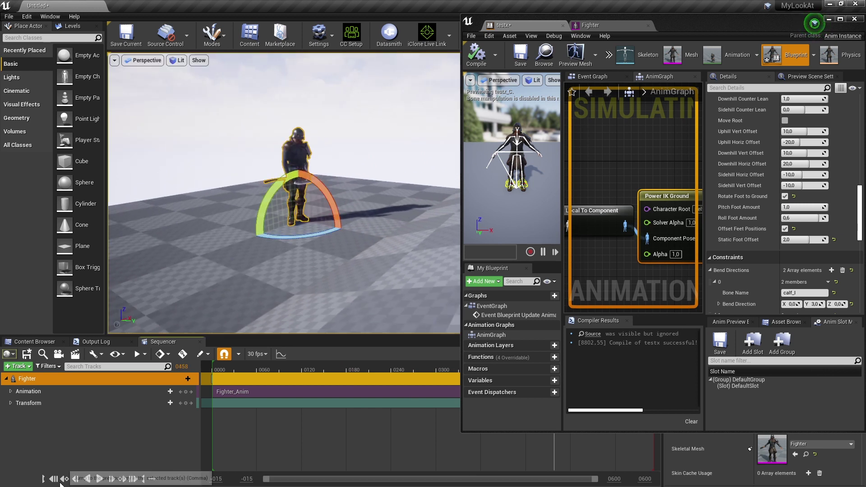
left_click(519, 63)
left_click(854, 20)
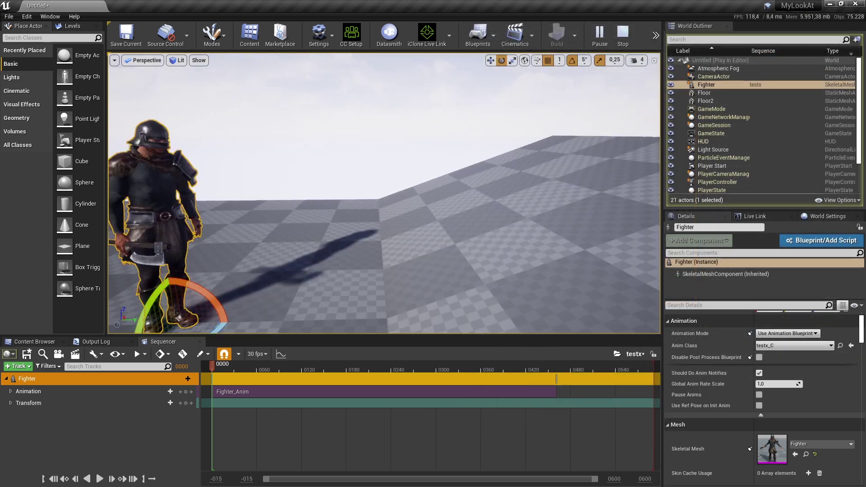
key("Escape")
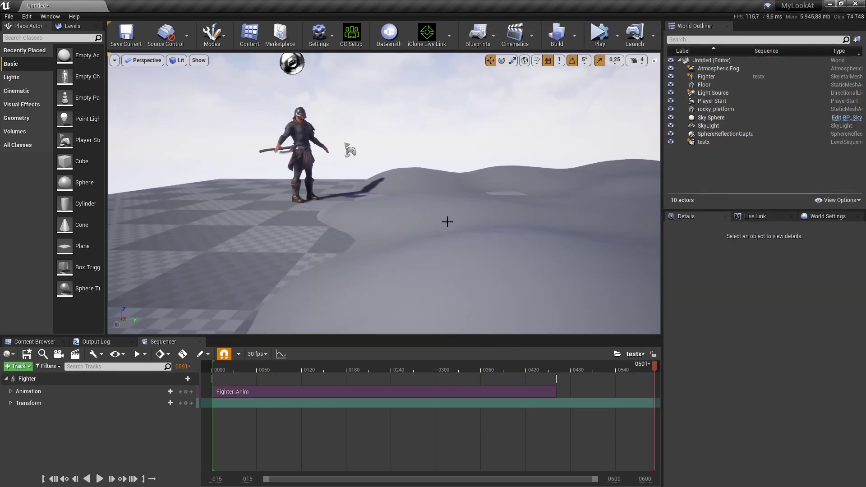
Step: Move the rocky_platform into the walk path and replay the walk over it
left_click(437, 215)
left_click_drag(596, 223, 585, 208)
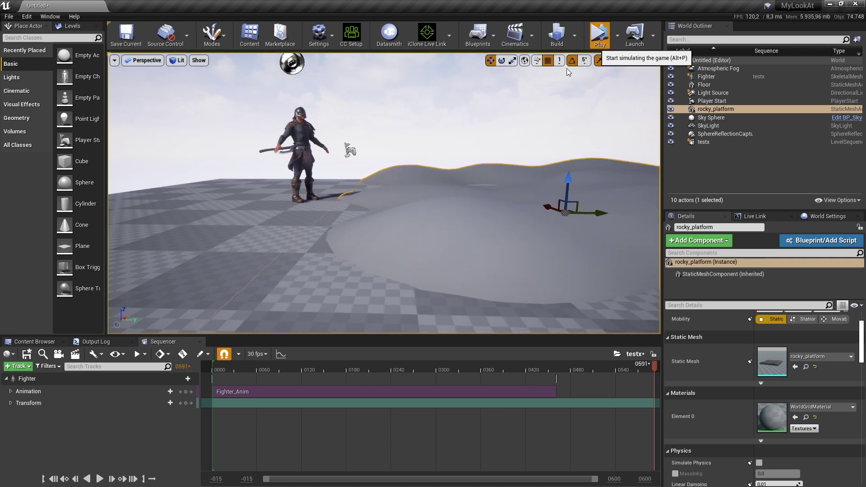
left_click(600, 34)
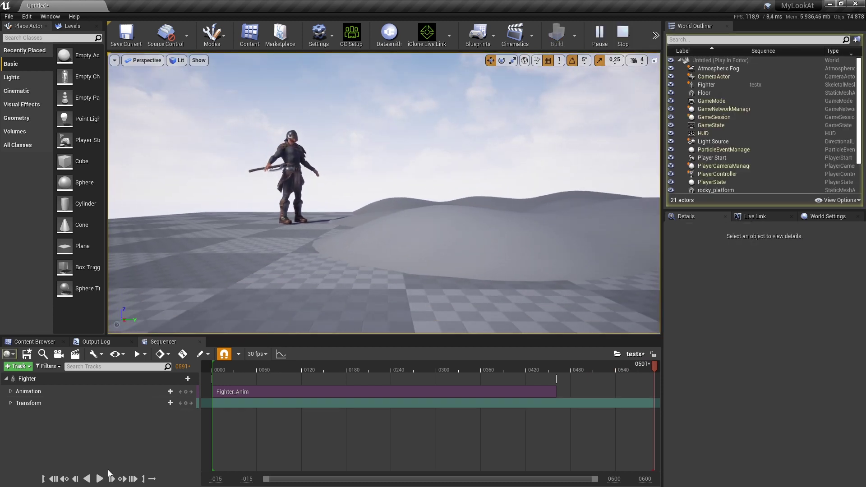
left_click(57, 479)
left_click(98, 480)
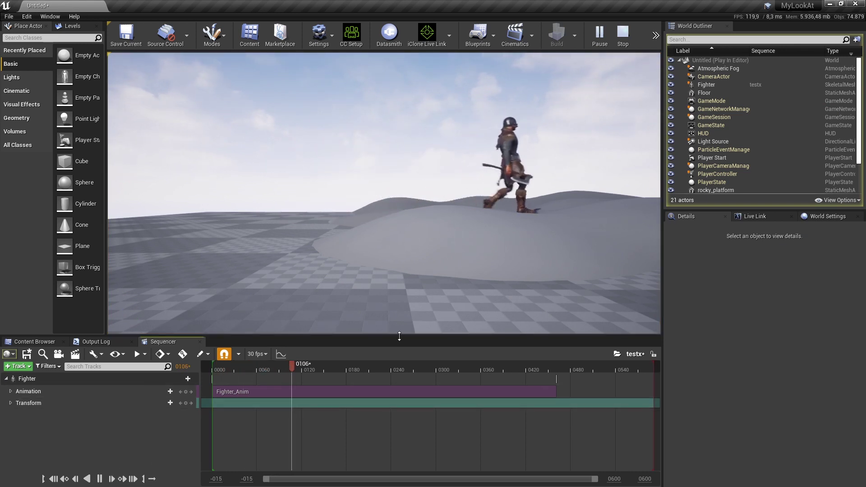
left_click(417, 300)
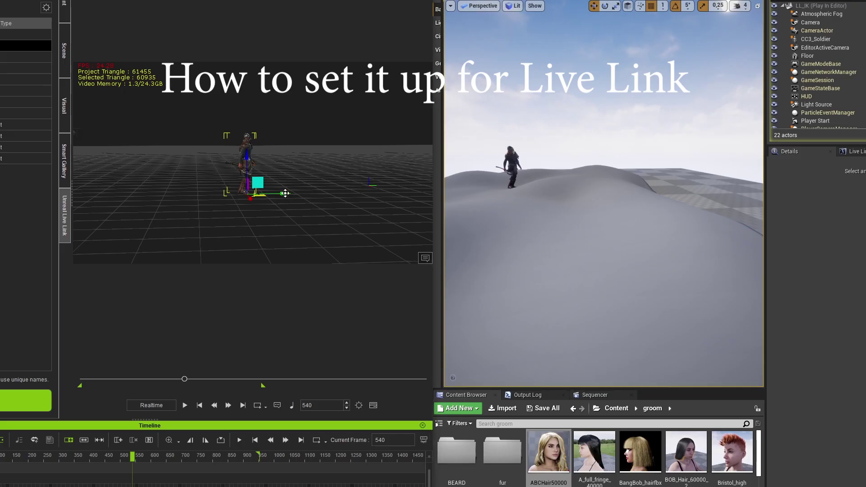
Step: Slide the iClone character right and back along X, then play the iClone animation
left_click_drag(299, 194, 496, 198)
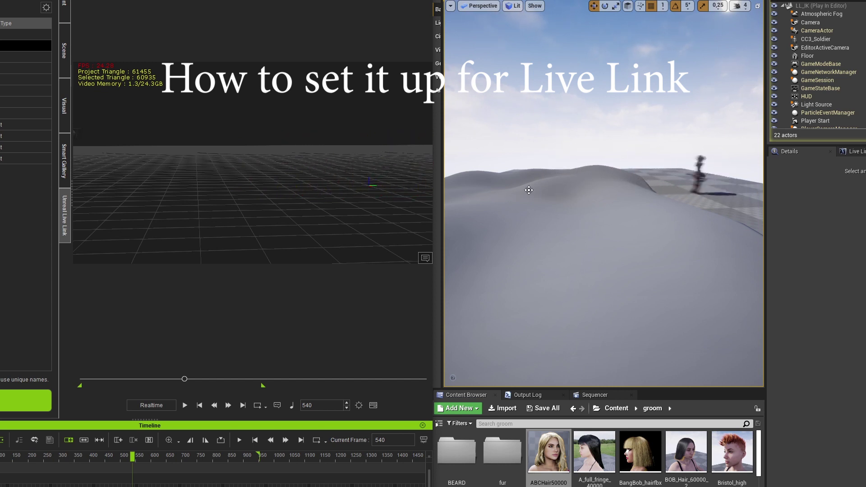
left_click_drag(472, 194, 228, 200)
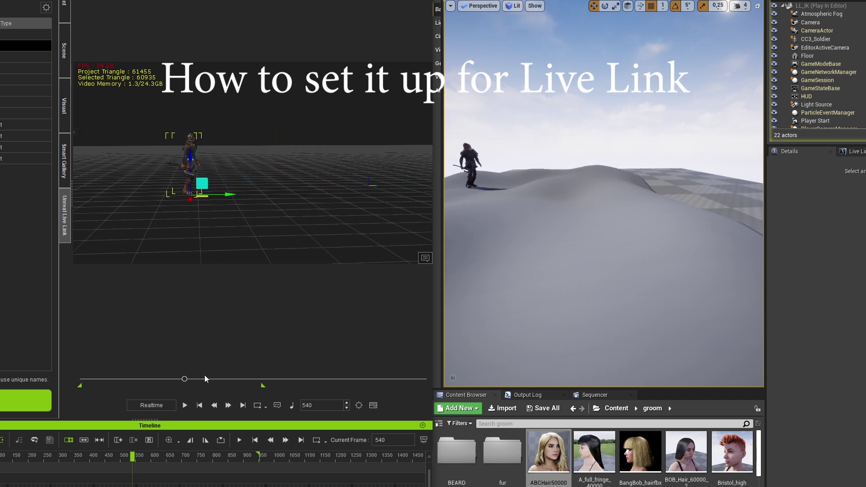
left_click(186, 406)
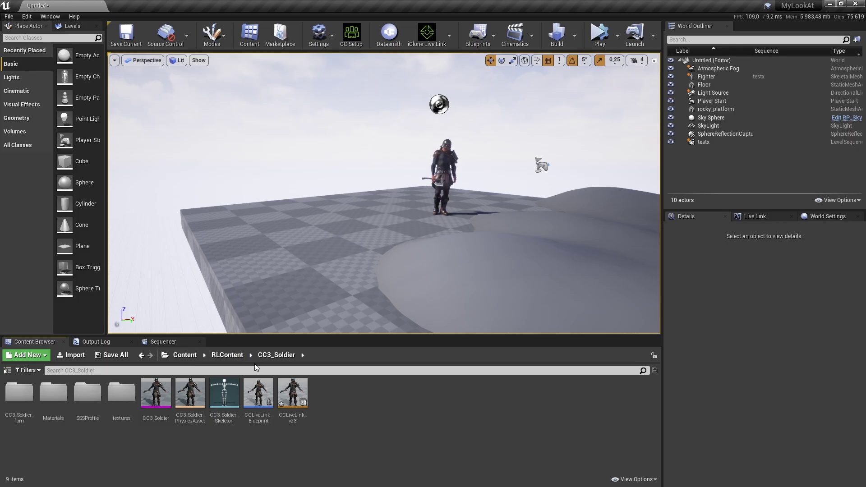
Step: Open the CCLiveLink_v23 animation blueprint's AnimGraph and centre the Live Link nodes
double_click(294, 393)
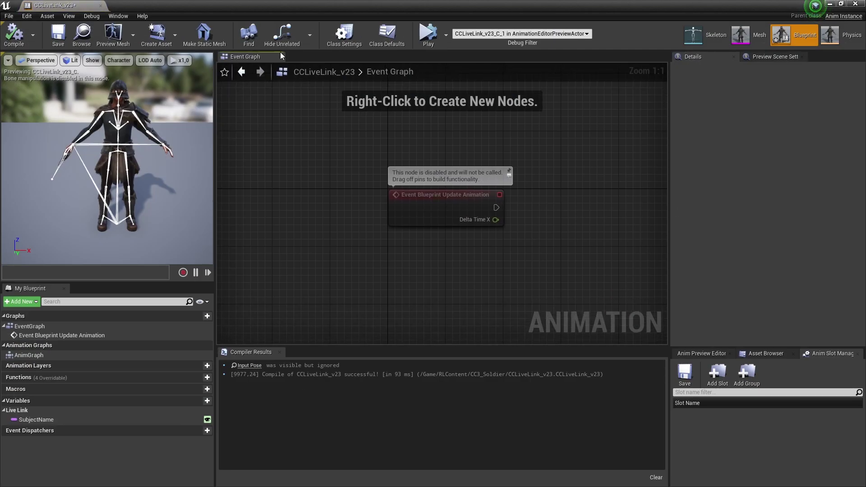
double_click(36, 354)
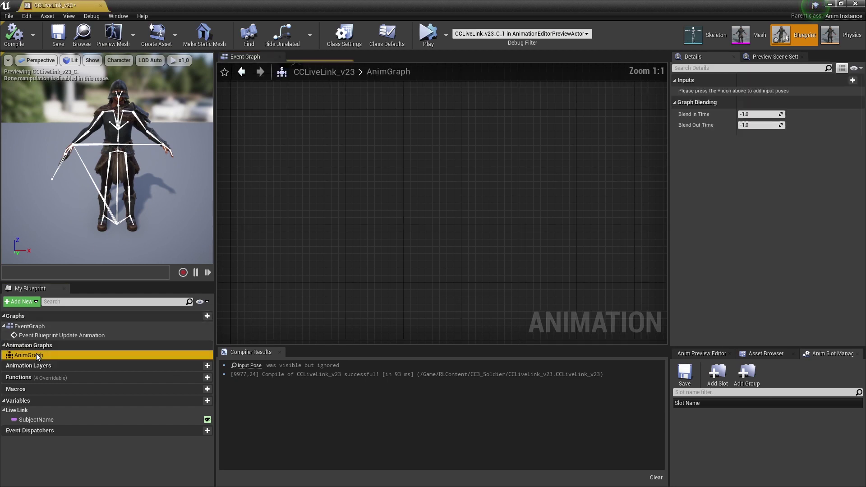
scroll(323, 278, "up", 2)
mouse_move(387, 222)
right_mouse_down()
mouse_move(332, 260)
mouse_move(361, 256)
right_mouse_up()
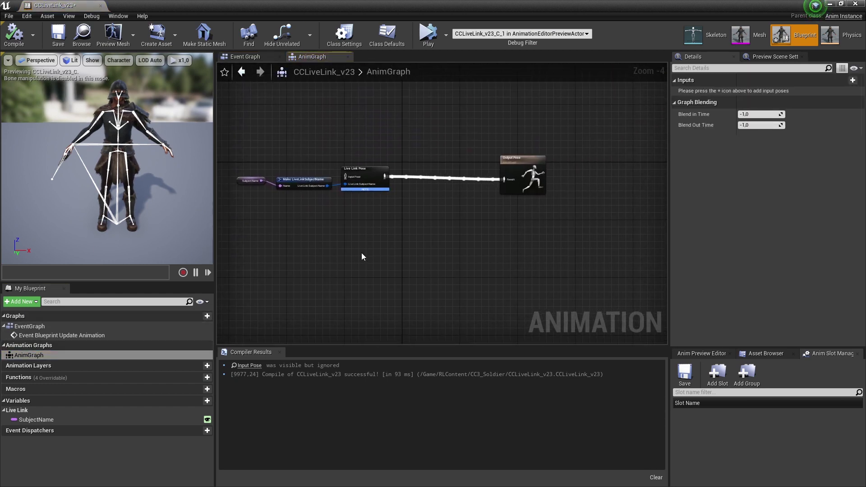
Step: Add a Power IK Ground node to the AnimGraph from the 'power' search
right_click(412, 253)
type("po")
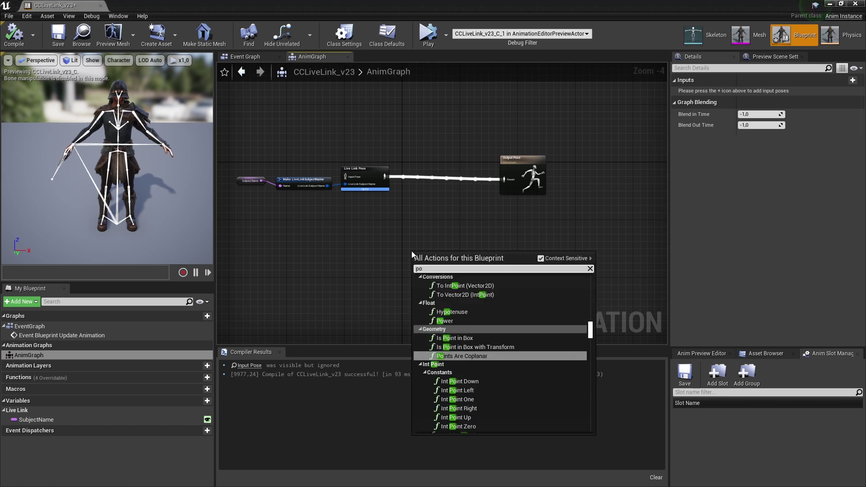
type("wer")
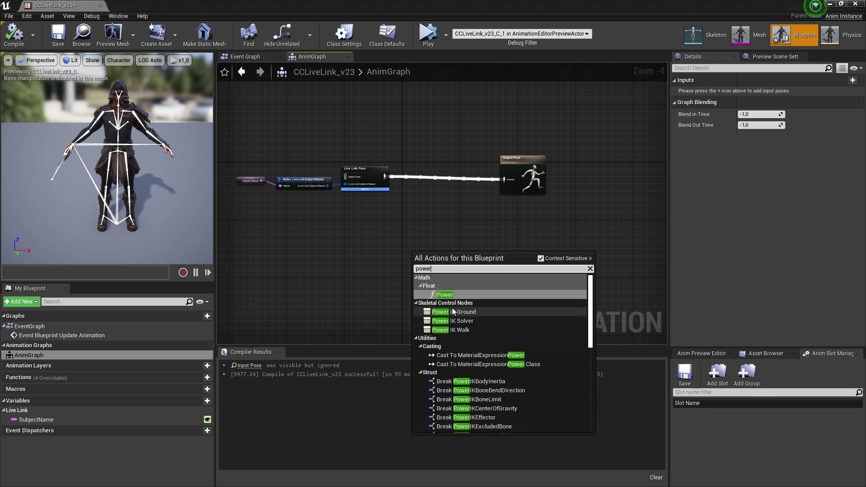
left_click(451, 311)
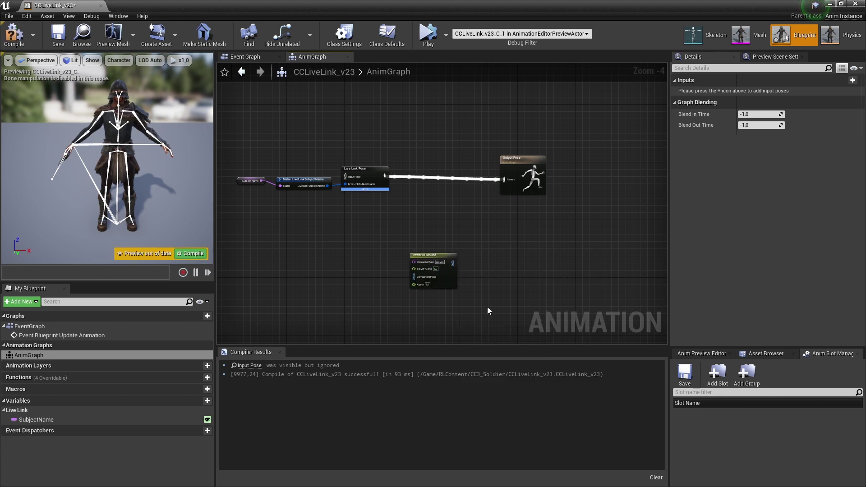
Step: Delete the extra duplicate Power IK Ground node from the graph
scroll(486, 266, "down", 2)
scroll(487, 265, "down", 1)
scroll(491, 275, "down", 1)
right_click_drag(491, 275, 483, 240)
left_click_drag(426, 333, 432, 314)
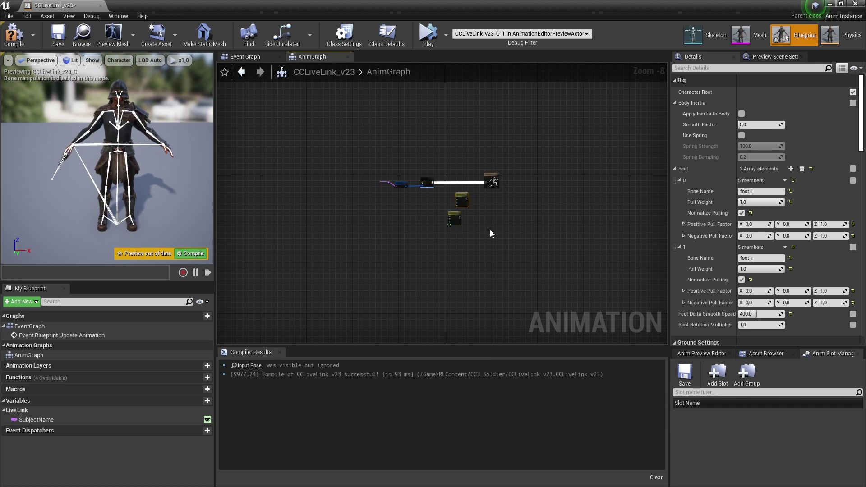
scroll(490, 233, "up", 2)
scroll(491, 233, "up", 3)
left_click(391, 179)
right_click_drag(412, 189, 441, 257)
key("Delete")
Step: Route Live Link Pose through Local To Component, Power IK Ground and Component To Local into Output Pose
left_click_drag(412, 193, 412, 164)
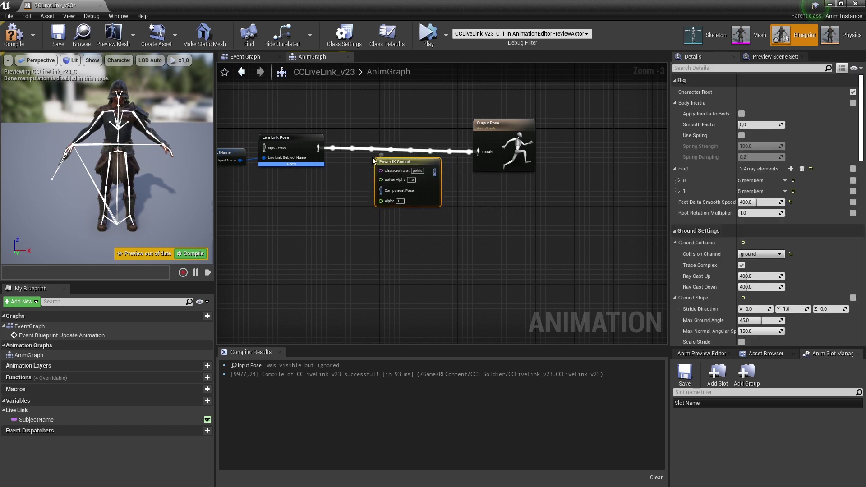
left_click_drag(378, 193, 381, 191)
left_click_drag(434, 171, 478, 152)
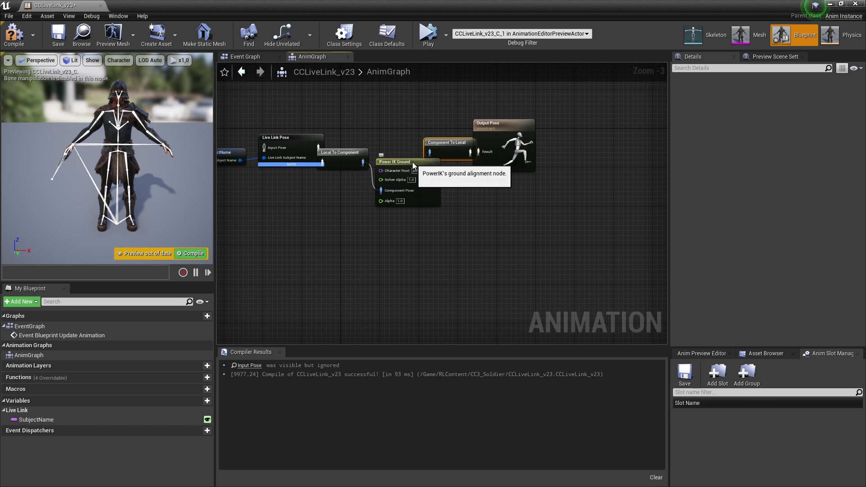
left_click_drag(404, 162, 403, 182)
right_click_drag(361, 152, 412, 174)
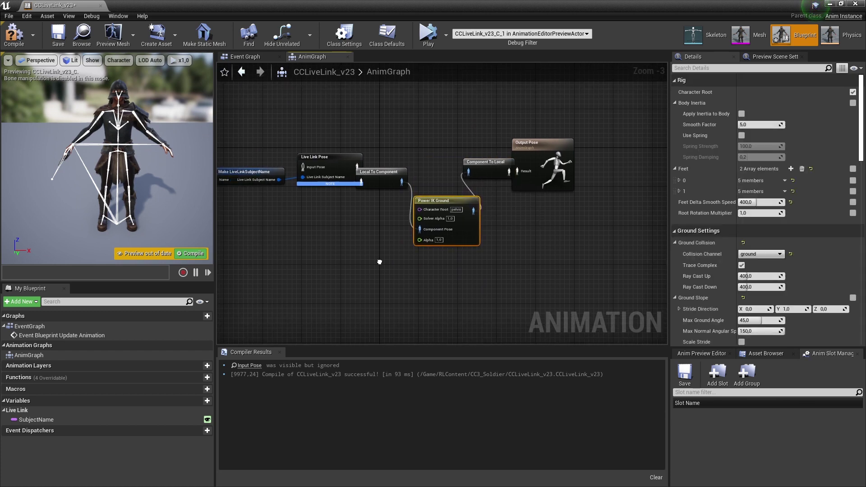
left_click(413, 174)
mouse_move(365, 244)
right_mouse_down()
mouse_move(527, 263)
mouse_move(495, 247)
mouse_move(381, 240)
mouse_move(339, 217)
mouse_move(289, 234)
right_mouse_up()
scroll(518, 265, "up", 1)
scroll(512, 260, "up", 2)
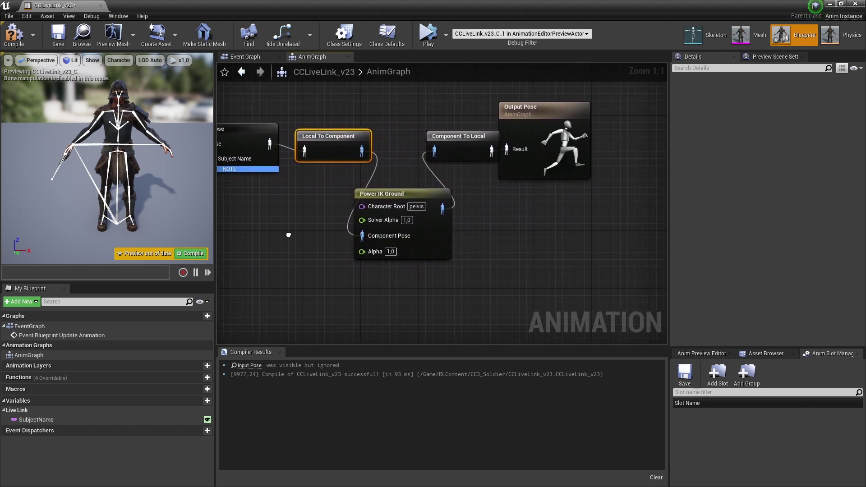
Step: Review Power IK Ground's feet foot_l/foot_r and calf_l/calf_r bend directions (Y ±4.0)
left_click(381, 194)
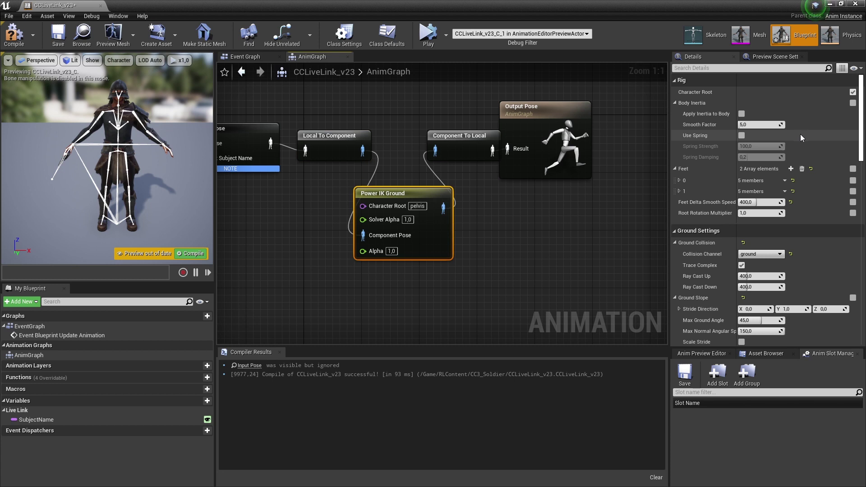
left_click(680, 181)
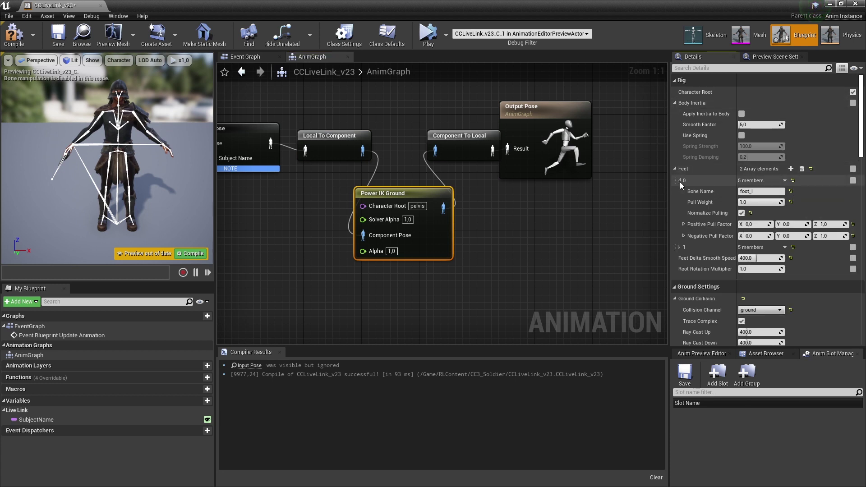
left_click(680, 248)
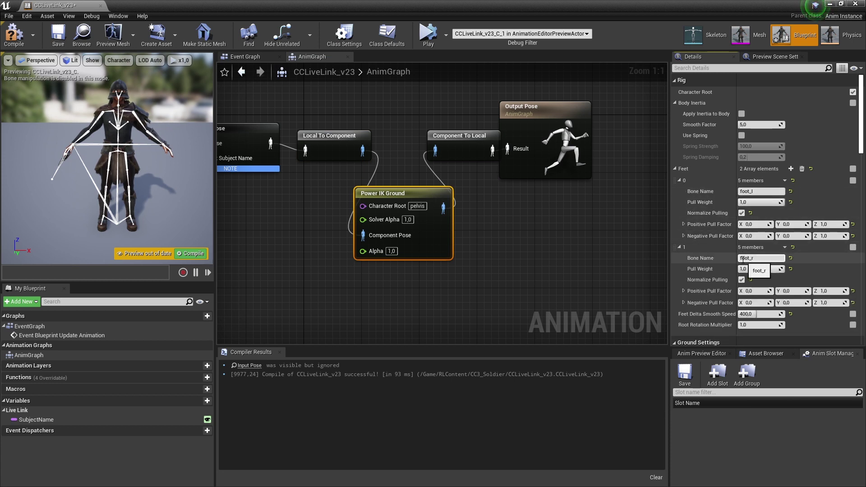
scroll(743, 258, "down", 3)
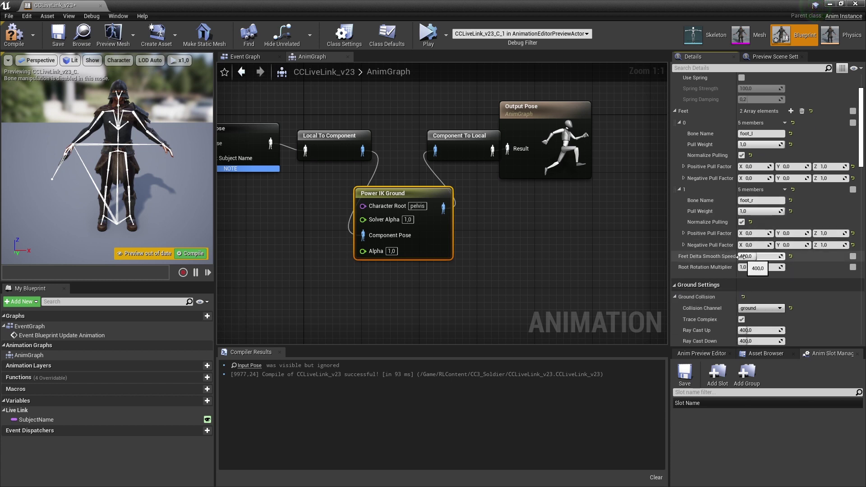
scroll(744, 256, "down", 3)
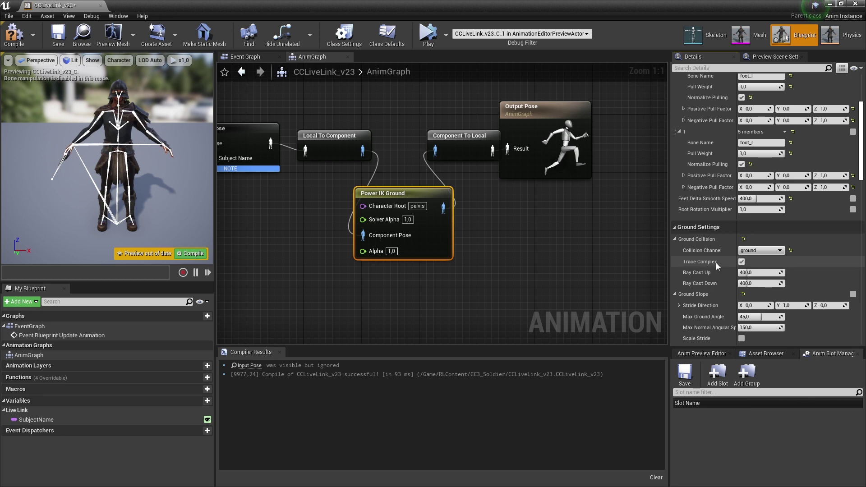
scroll(717, 270, "down", 2)
scroll(716, 269, "down", 1)
scroll(716, 269, "down", 2)
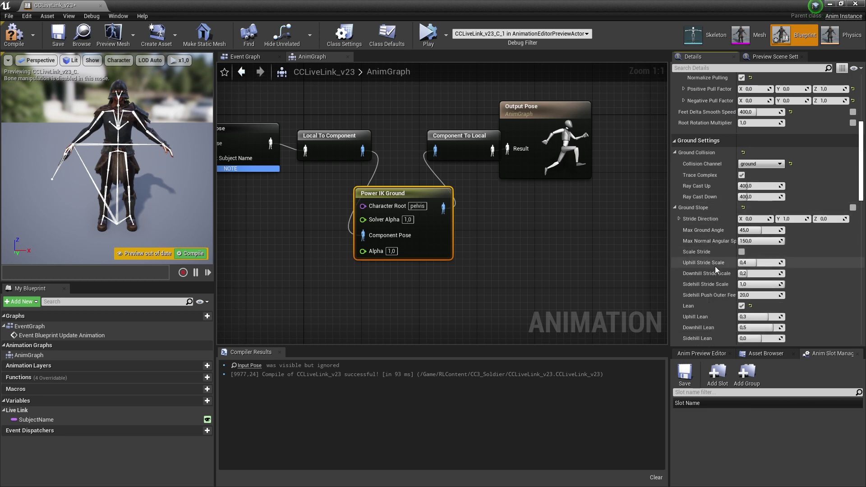
scroll(716, 266, "down", 1)
scroll(717, 266, "down", 2)
scroll(716, 266, "down", 1)
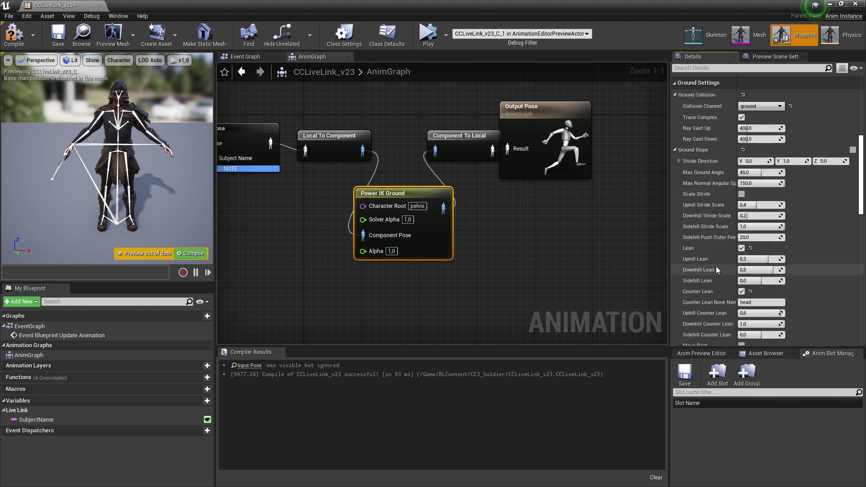
scroll(716, 266, "down", 1)
scroll(697, 251, "down", 1)
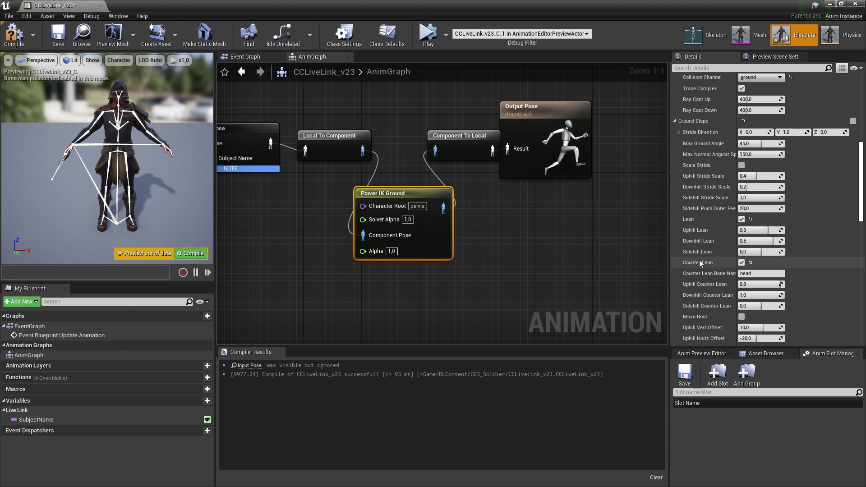
scroll(700, 264, "down", 2)
scroll(699, 264, "down", 2)
scroll(699, 264, "down", 2)
scroll(699, 264, "down", 2)
scroll(700, 265, "down", 2)
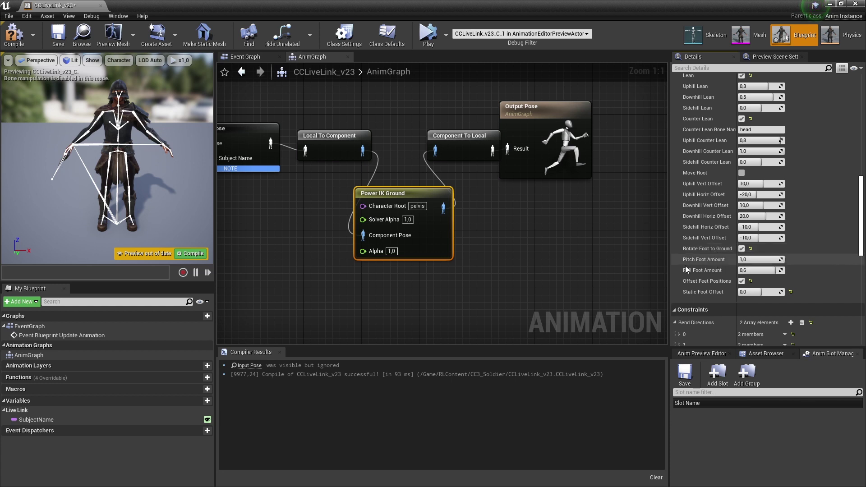
scroll(710, 285, "down", 4)
scroll(710, 278, "down", 2)
left_click(680, 247)
scroll(681, 253, "down", 1)
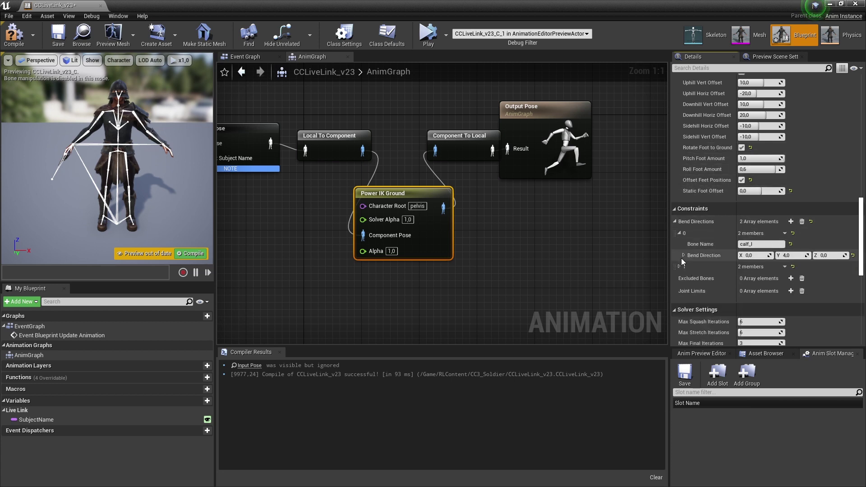
left_click(680, 267)
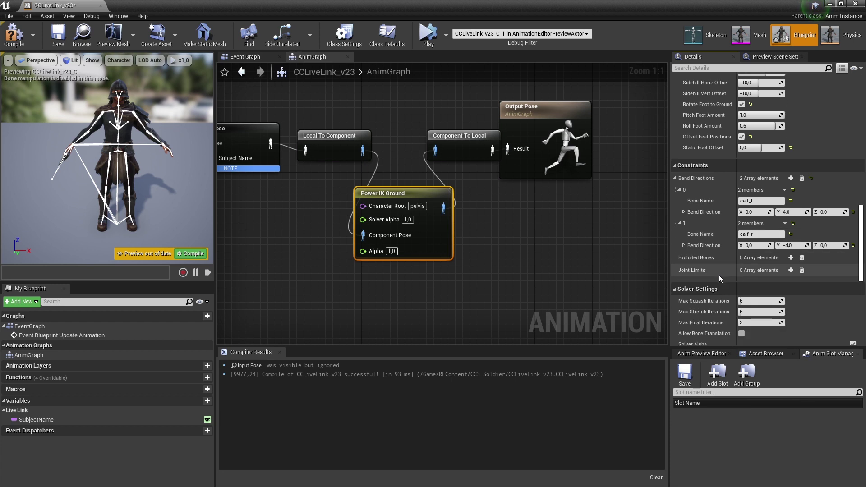
Step: Compile and save the CCLiveLink_v23 blueprint
scroll(717, 277, "up", 5)
scroll(717, 277, "up", 5)
scroll(718, 278, "up", 3)
scroll(717, 277, "up", 3)
scroll(718, 278, "up", 2)
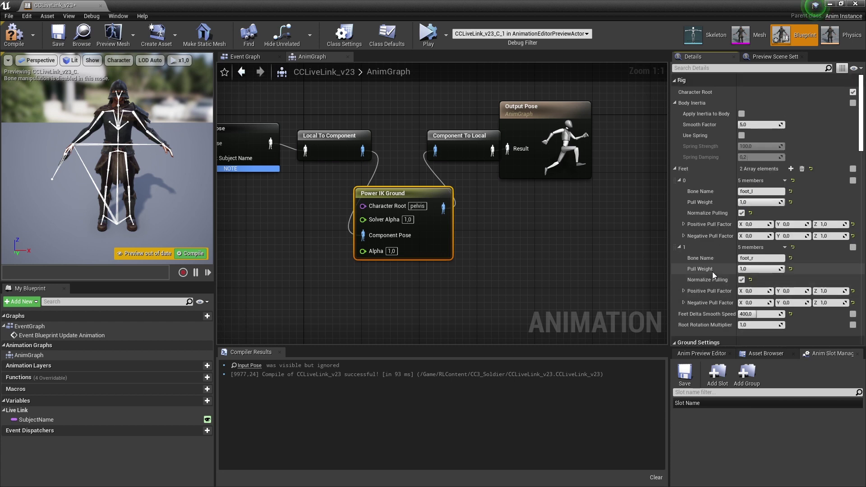
scroll(561, 276, "down", 2)
scroll(599, 273, "down", 1)
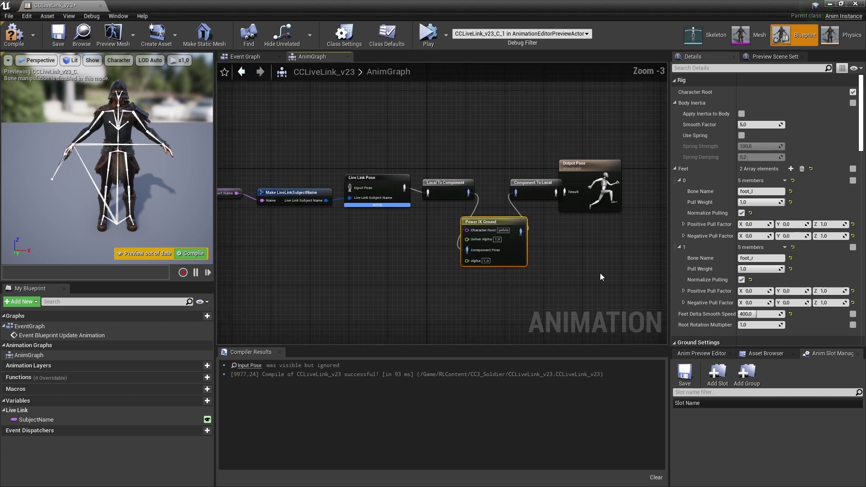
mouse_move(600, 273)
right_mouse_down()
mouse_move(638, 263)
mouse_move(634, 268)
right_mouse_up()
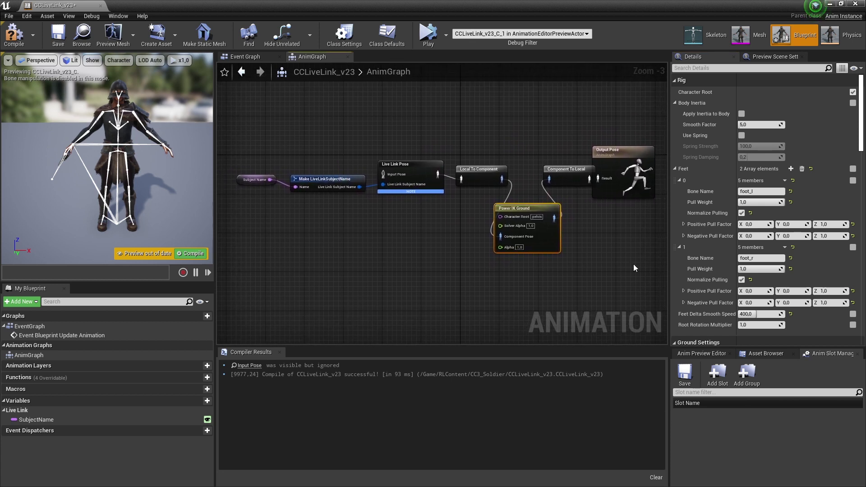
left_click(196, 252)
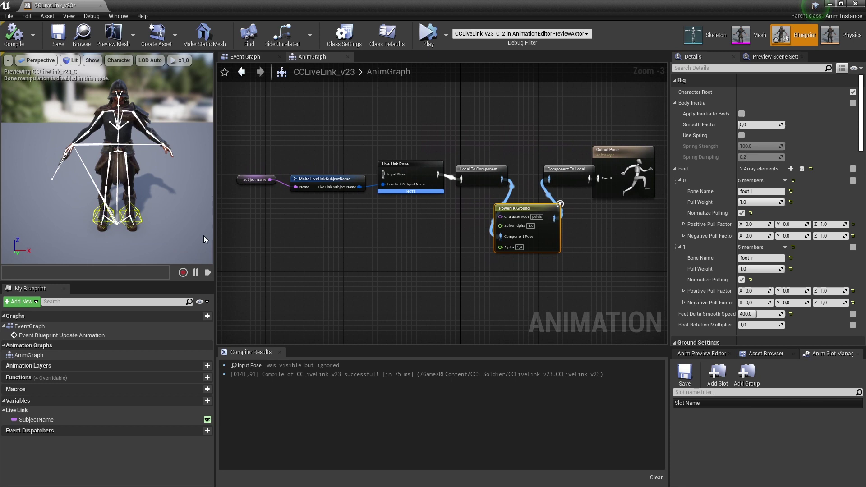
left_click(54, 40)
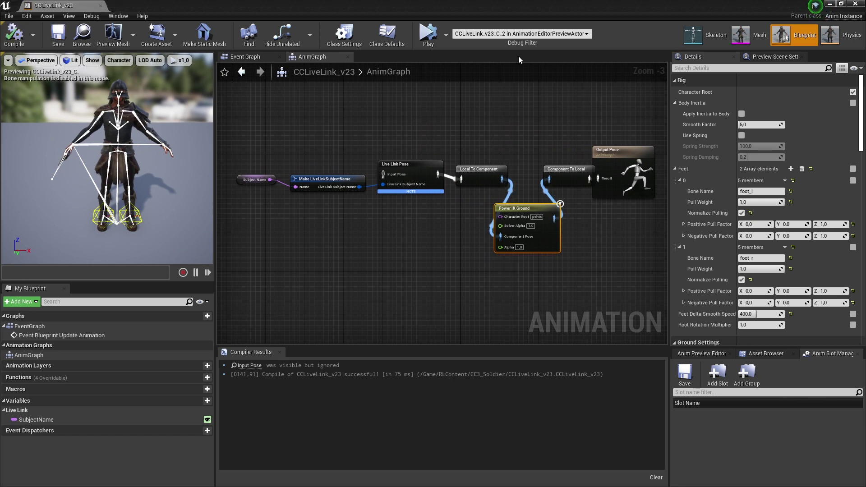